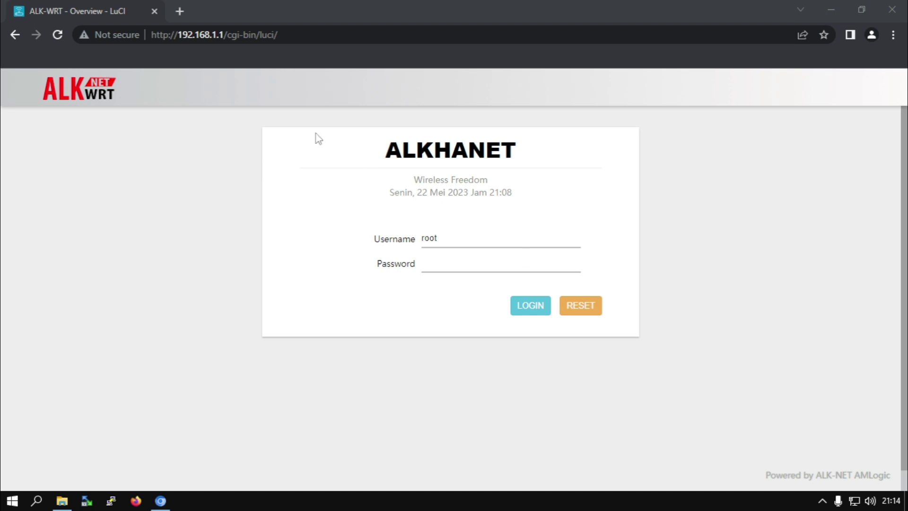
- Log in to the router's admin page as root with the account password
{"action": "left_click", "coordinate": [440, 258]}
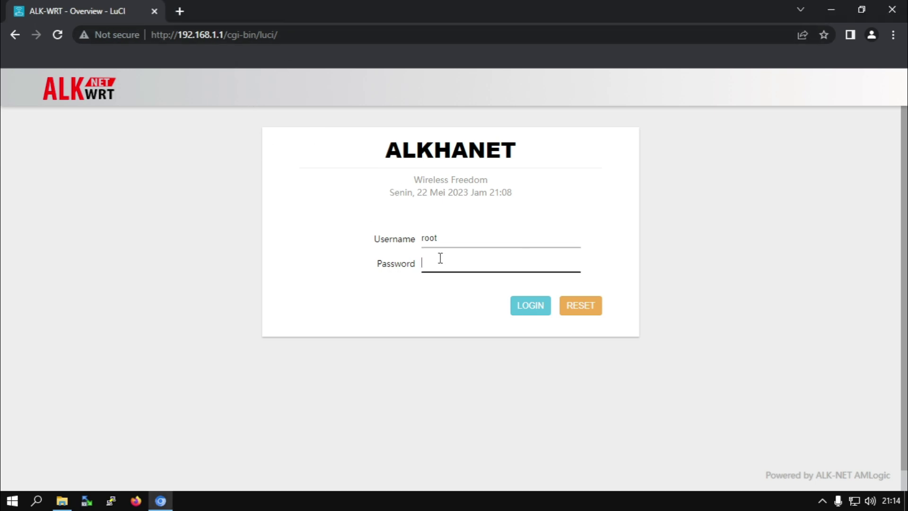
{"action": "key", "text": "Return"}
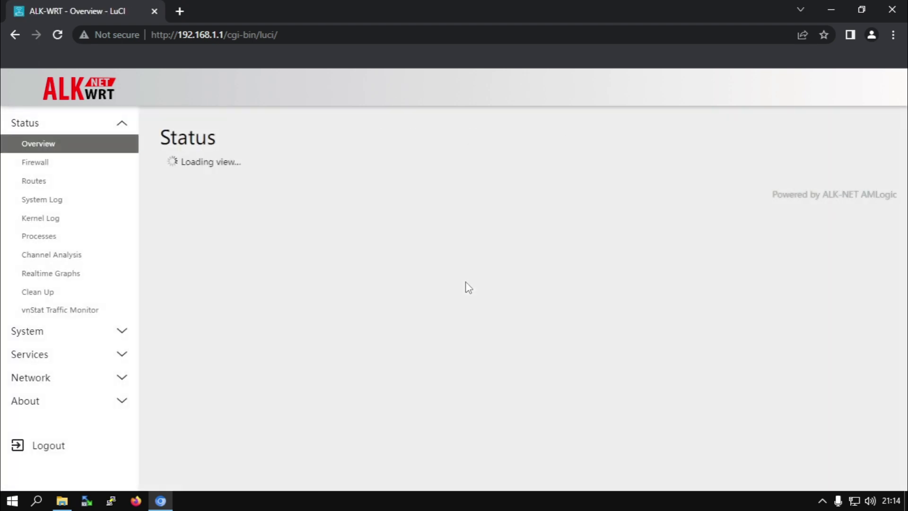
- Examine the system, temperature, memory, network, DHCP lease and wireless details in the Status overview, and run Clean Up
{"action": "scroll", "coordinate": [468, 284], "scroll_direction": "down", "scroll_amount": 3}
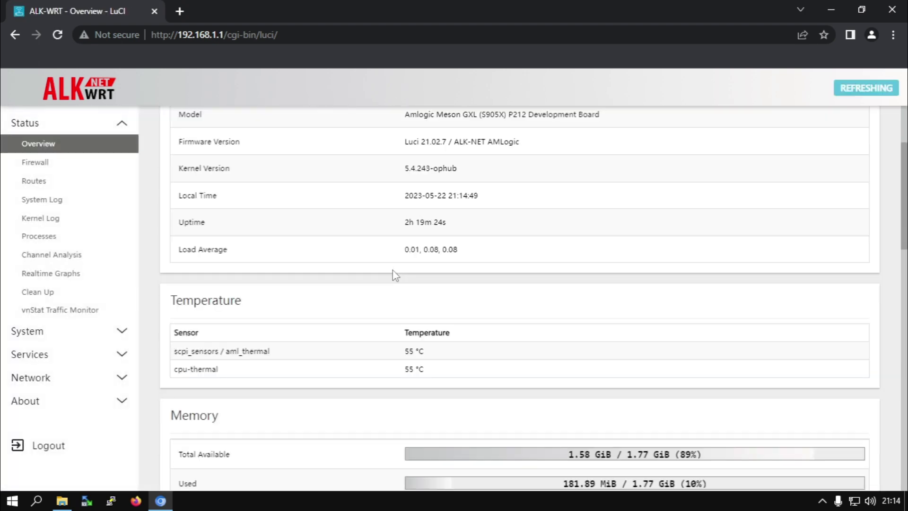
{"action": "scroll", "coordinate": [413, 199], "scroll_direction": "up", "scroll_amount": 1}
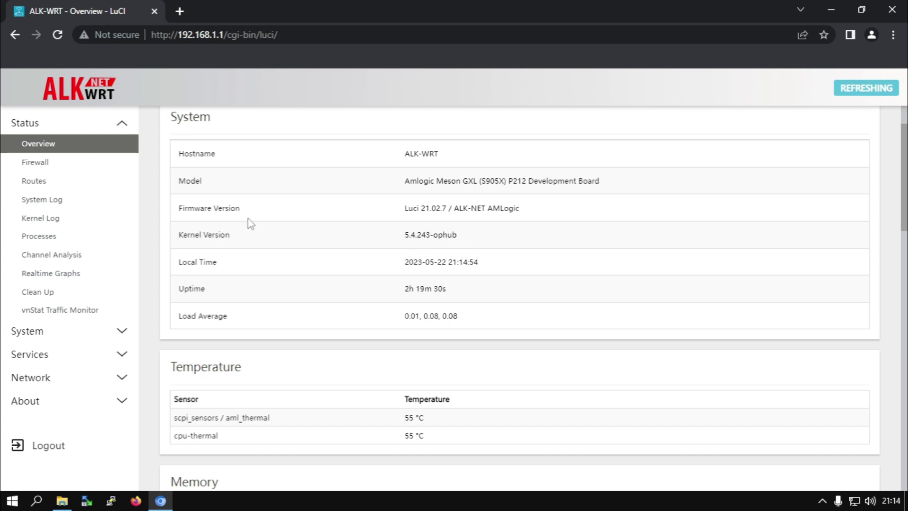
{"action": "scroll", "coordinate": [444, 270], "scroll_direction": "down", "scroll_amount": 5}
{"action": "scroll", "coordinate": [444, 266], "scroll_direction": "up", "scroll_amount": 2}
{"action": "scroll", "coordinate": [417, 302], "scroll_direction": "down", "scroll_amount": 4}
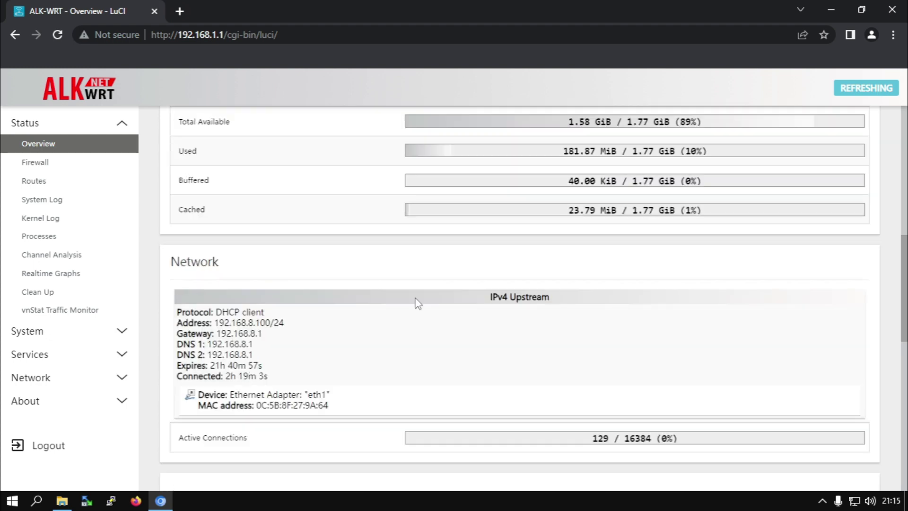
{"action": "scroll", "coordinate": [418, 303], "scroll_direction": "down", "scroll_amount": 10}
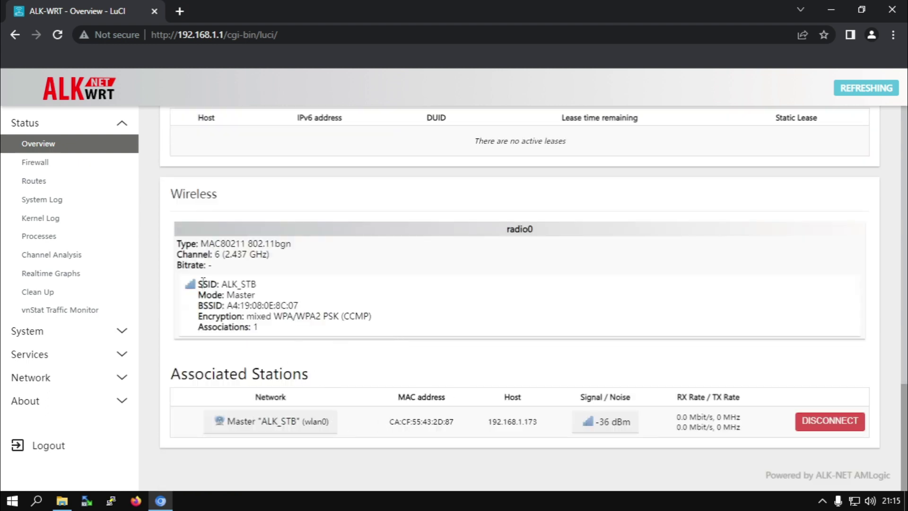
{"action": "scroll", "coordinate": [326, 265], "scroll_direction": "up", "scroll_amount": 12}
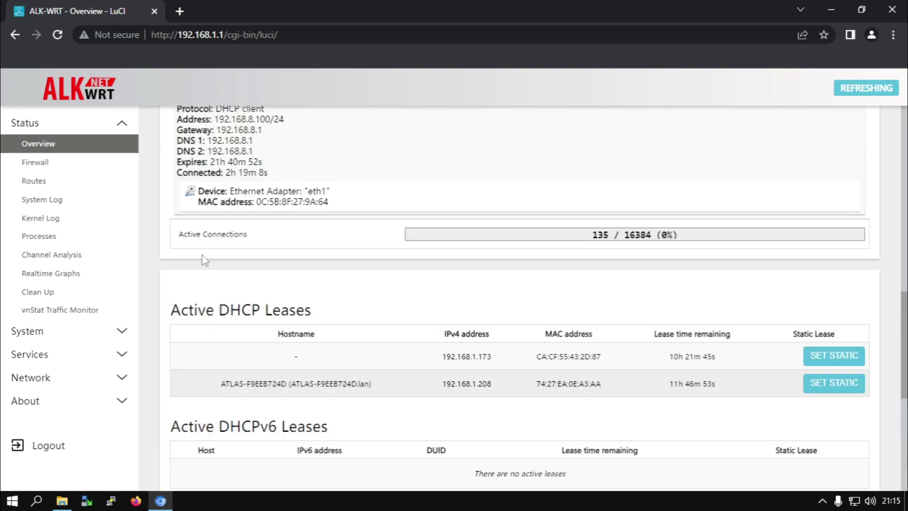
{"action": "scroll", "coordinate": [337, 230], "scroll_direction": "up", "scroll_amount": 3}
{"action": "scroll", "coordinate": [492, 318], "scroll_direction": "down", "scroll_amount": 10}
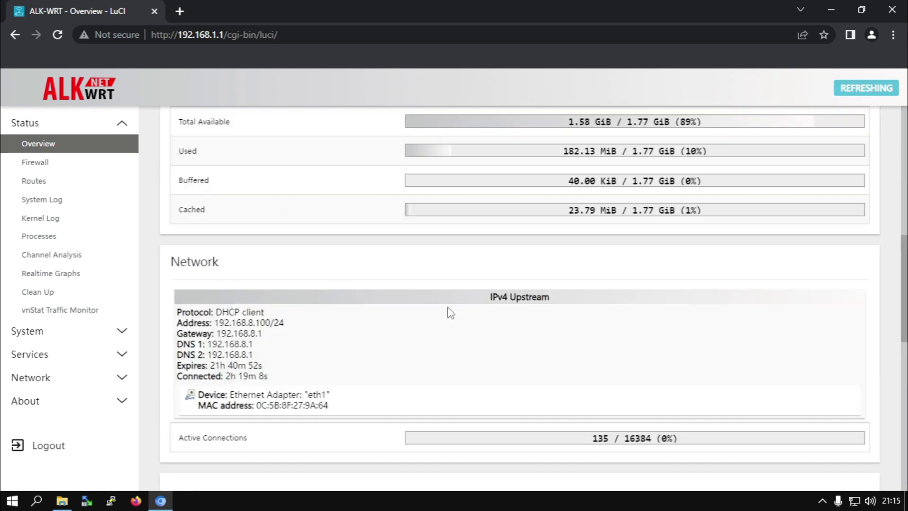
{"action": "scroll", "coordinate": [331, 274], "scroll_direction": "up", "scroll_amount": 3}
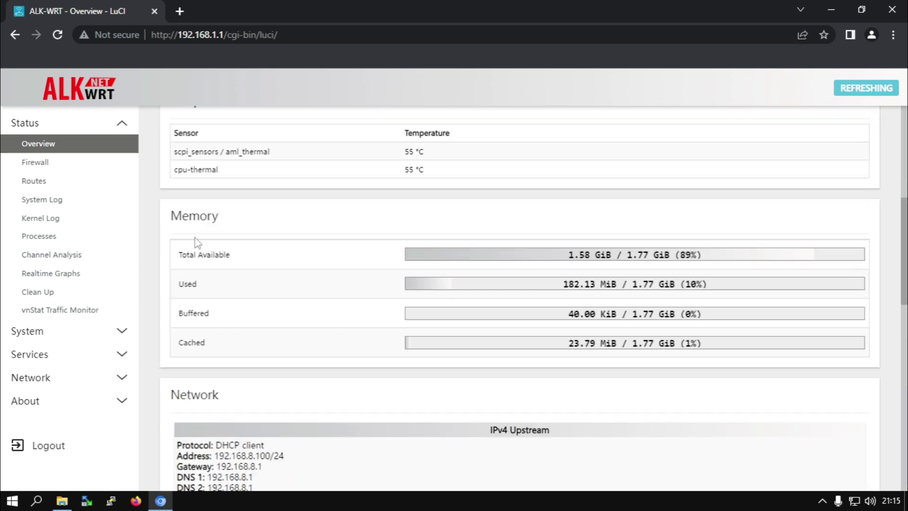
{"action": "left_click", "coordinate": [80, 292]}
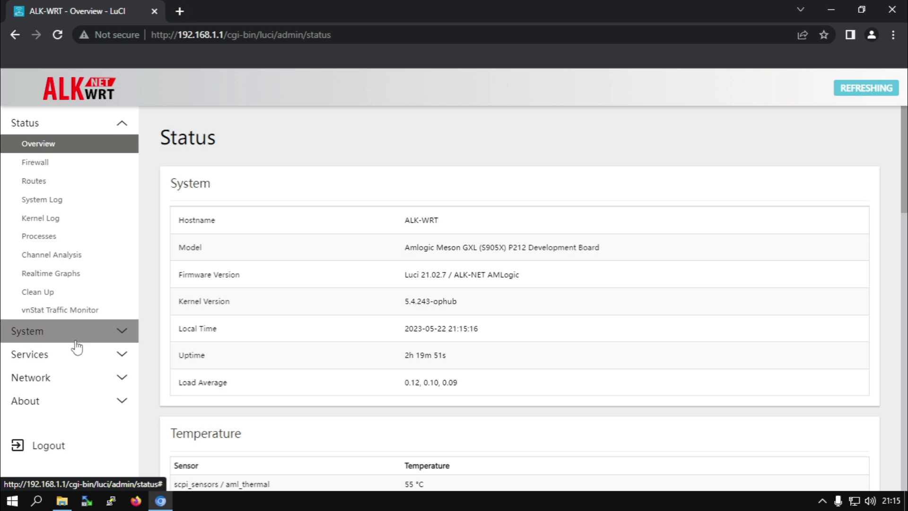
- View the router's Local Startup script and the crontab entries on the Scheduled Tasks page
{"action": "left_click", "coordinate": [76, 331]}
{"action": "left_click", "coordinate": [36, 222]}
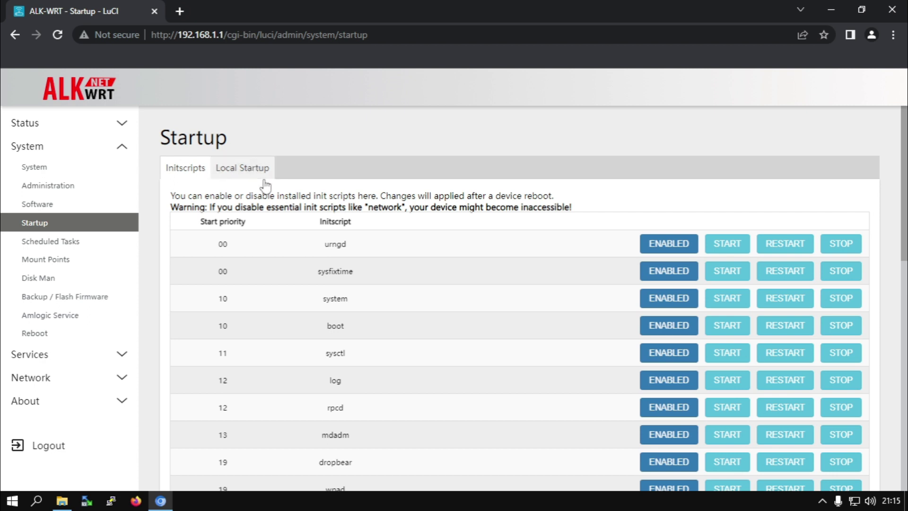
{"action": "left_click", "coordinate": [265, 177]}
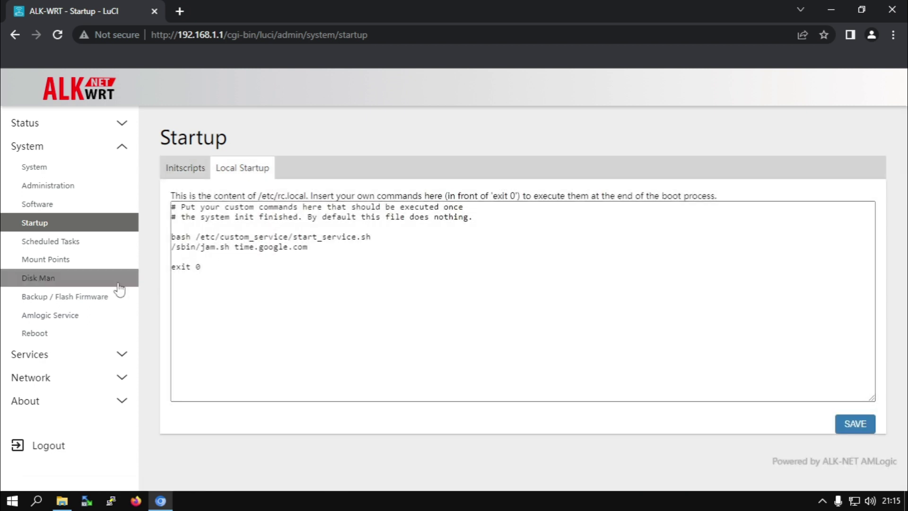
{"action": "left_click", "coordinate": [43, 241]}
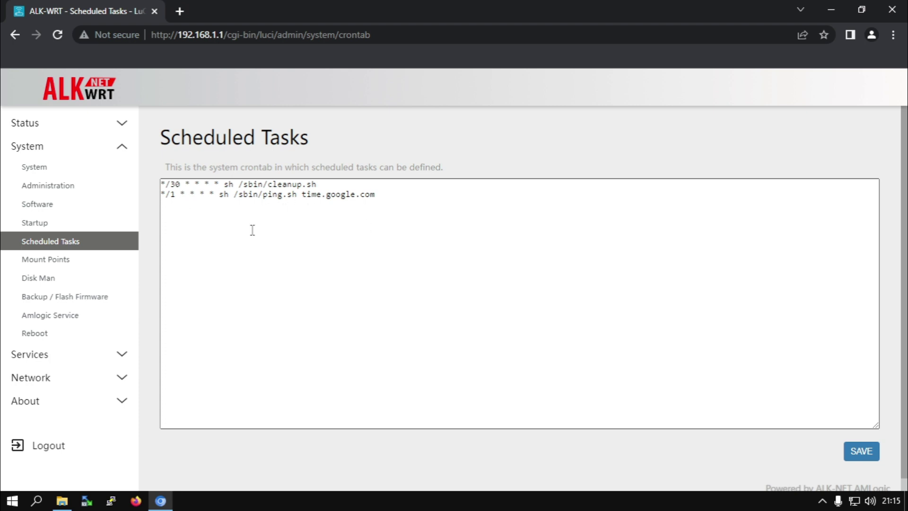
- Look over the Amlogic Service page and the OpenClash overview with its running status
{"action": "left_click", "coordinate": [66, 315]}
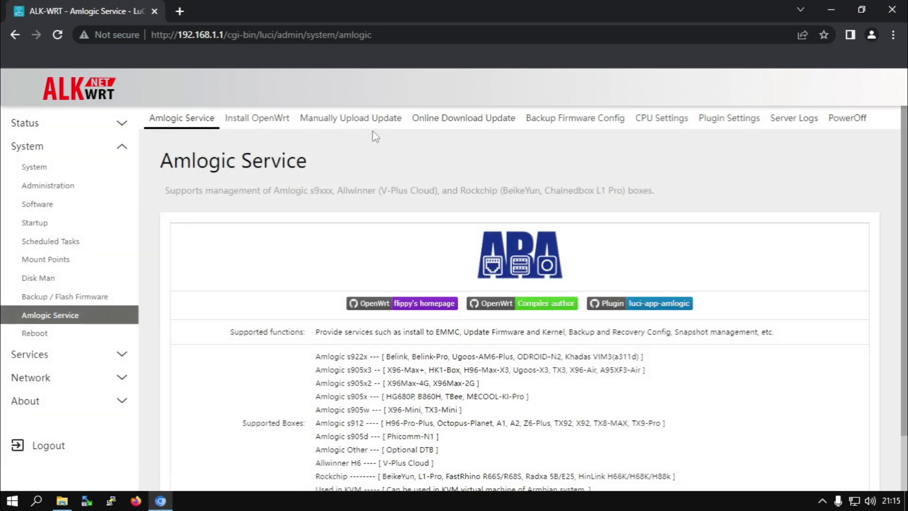
{"action": "left_click", "coordinate": [47, 355]}
{"action": "left_click", "coordinate": [104, 189]}
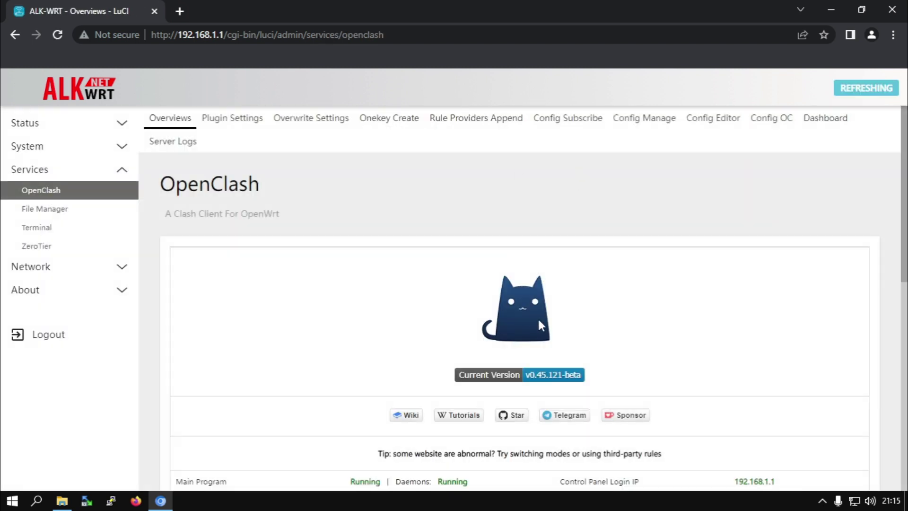
{"action": "scroll", "coordinate": [537, 317], "scroll_direction": "down", "scroll_amount": 7}
{"action": "scroll", "coordinate": [387, 360], "scroll_direction": "up", "scroll_amount": 7}
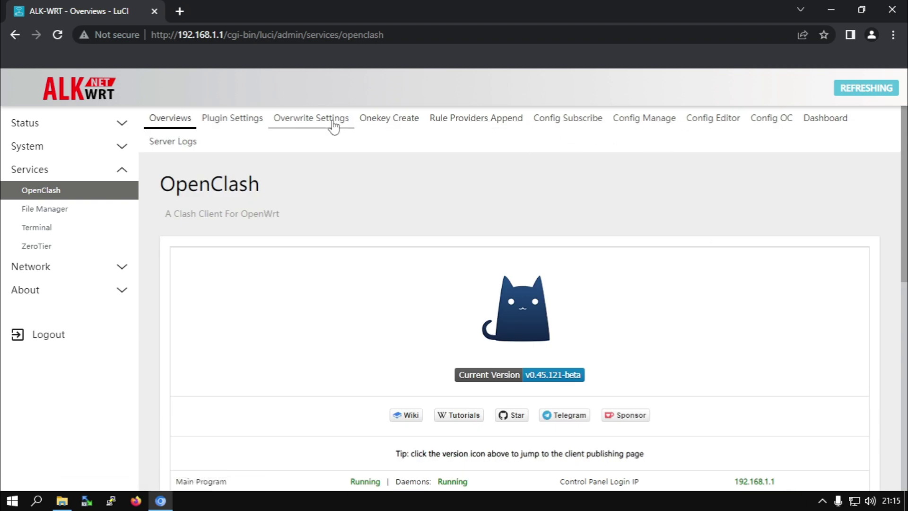
- View OpenClash's configuration files in Config Editor and the proxy provider file list in Config OC
{"action": "left_click", "coordinate": [723, 120]}
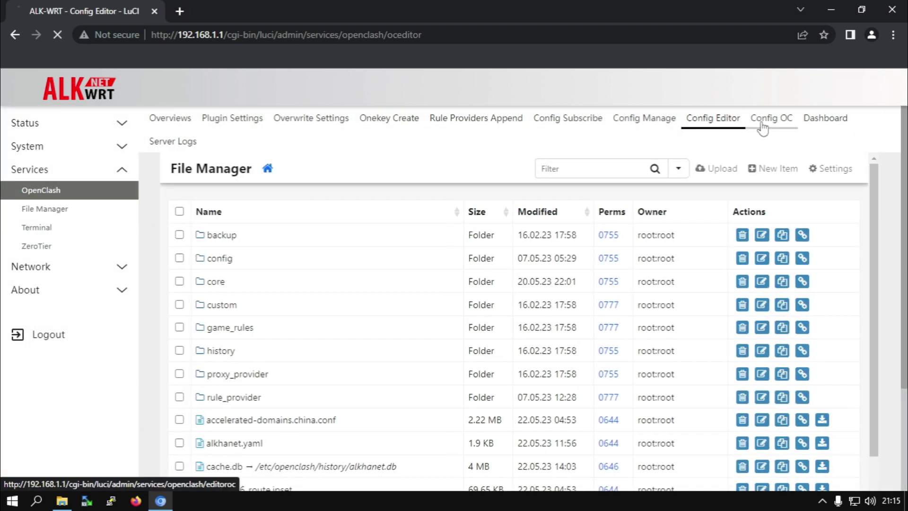
{"action": "left_click", "coordinate": [760, 125]}
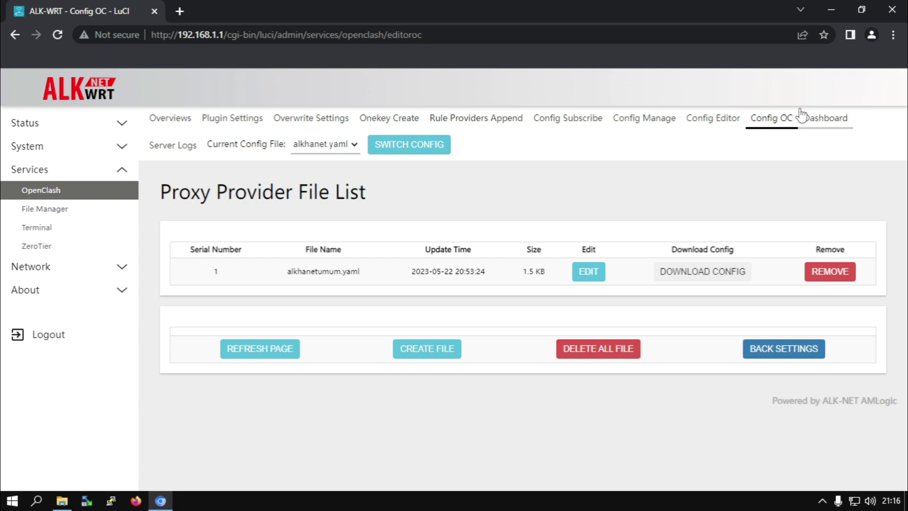
- Examine the OpenClash dashboard's traffic overview and its Internet, Auto and Stream proxy groups
{"action": "left_click", "coordinate": [825, 120]}
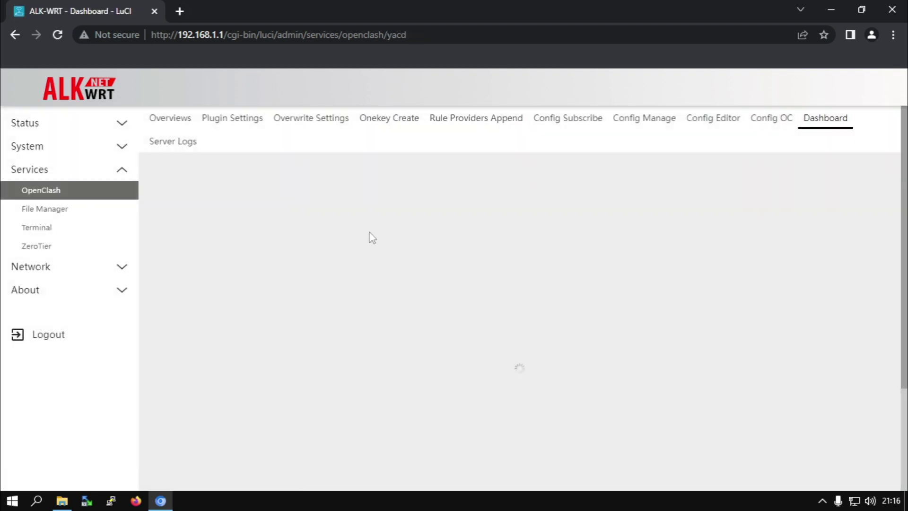
{"action": "scroll", "coordinate": [312, 311], "scroll_direction": "down", "scroll_amount": 1}
{"action": "scroll", "coordinate": [309, 195], "scroll_direction": "up", "scroll_amount": 1}
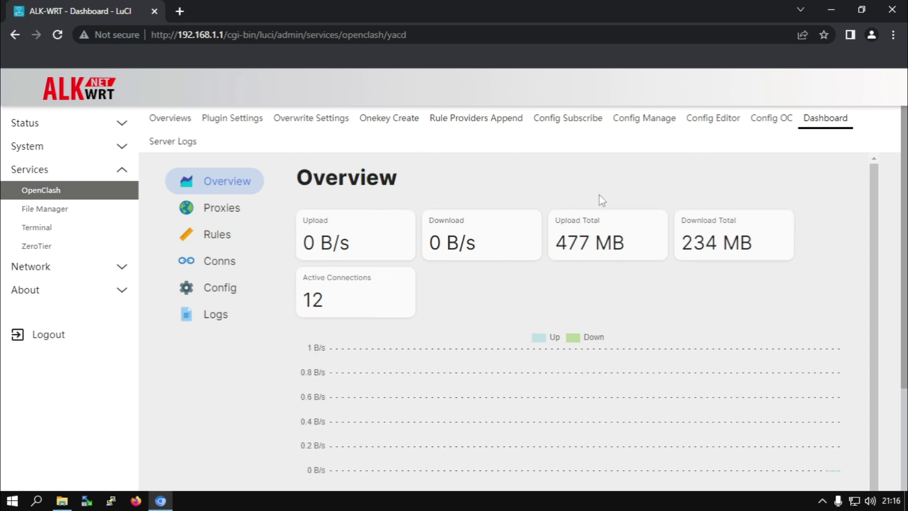
{"action": "left_click", "coordinate": [229, 209]}
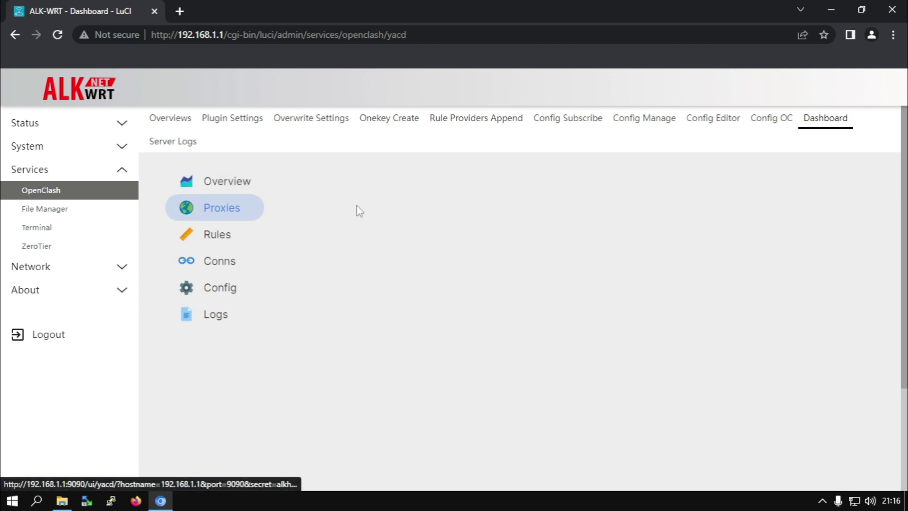
{"action": "scroll", "coordinate": [355, 218], "scroll_direction": "down", "scroll_amount": 1}
{"action": "scroll", "coordinate": [402, 212], "scroll_direction": "up", "scroll_amount": 1}
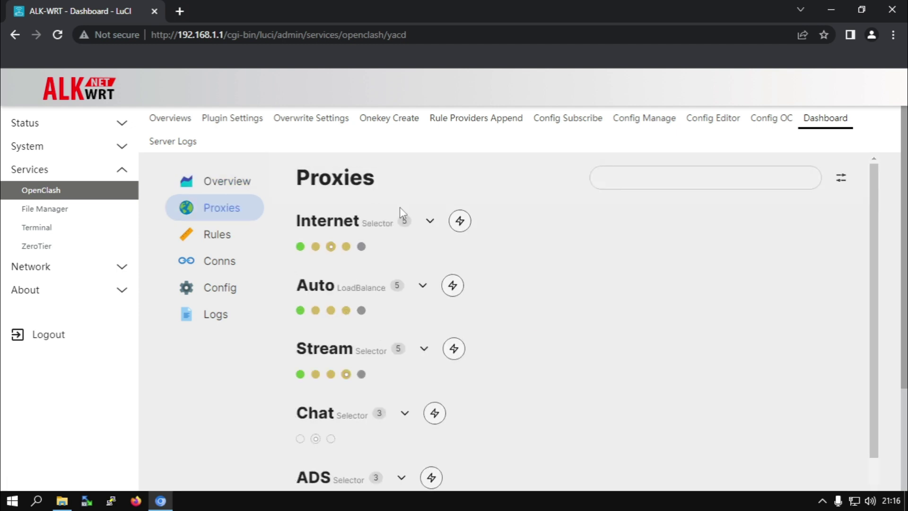
{"action": "scroll", "coordinate": [395, 247], "scroll_direction": "down", "scroll_amount": 2}
{"action": "scroll", "coordinate": [399, 274], "scroll_direction": "up", "scroll_amount": 2}
{"action": "scroll", "coordinate": [376, 314], "scroll_direction": "down", "scroll_amount": 1}
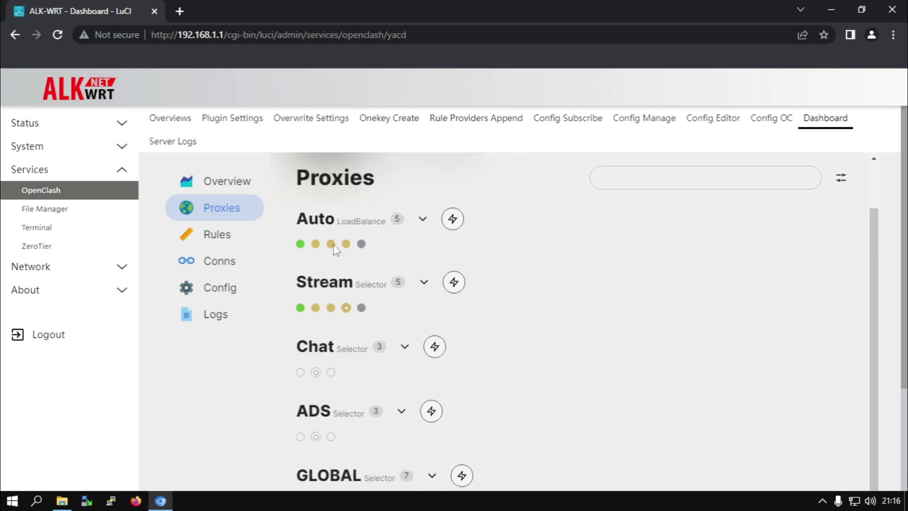
{"action": "scroll", "coordinate": [314, 256], "scroll_direction": "down", "scroll_amount": 1}
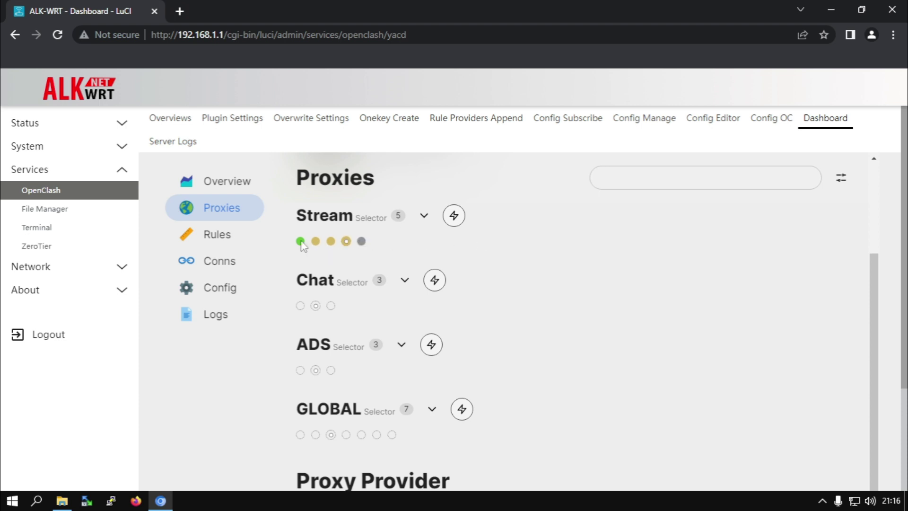
- Expand the Chat proxy group to inspect its DIRECT, Internet and Auto options, and collapse it again
{"action": "mouse_move", "coordinate": [304, 246]}
{"action": "left_click", "coordinate": [405, 280]}
{"action": "scroll", "coordinate": [404, 308], "scroll_direction": "down", "scroll_amount": 1}
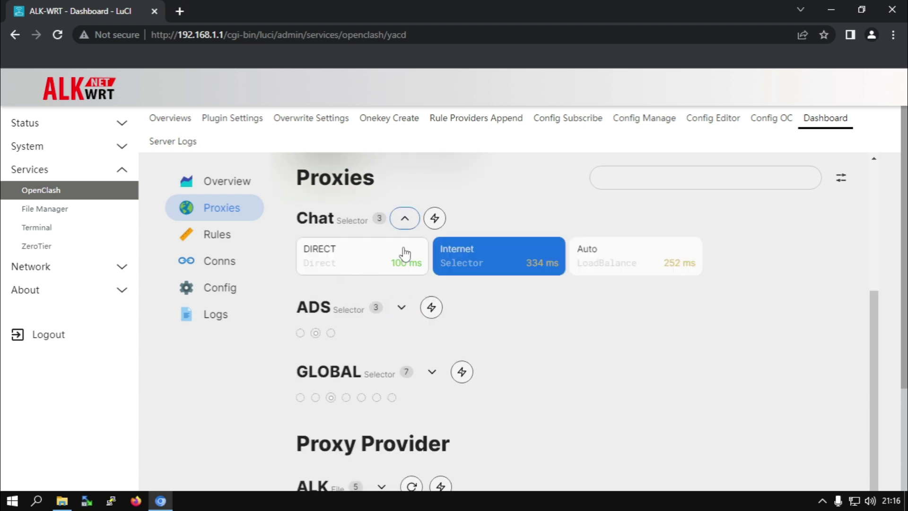
{"action": "left_click", "coordinate": [404, 218]}
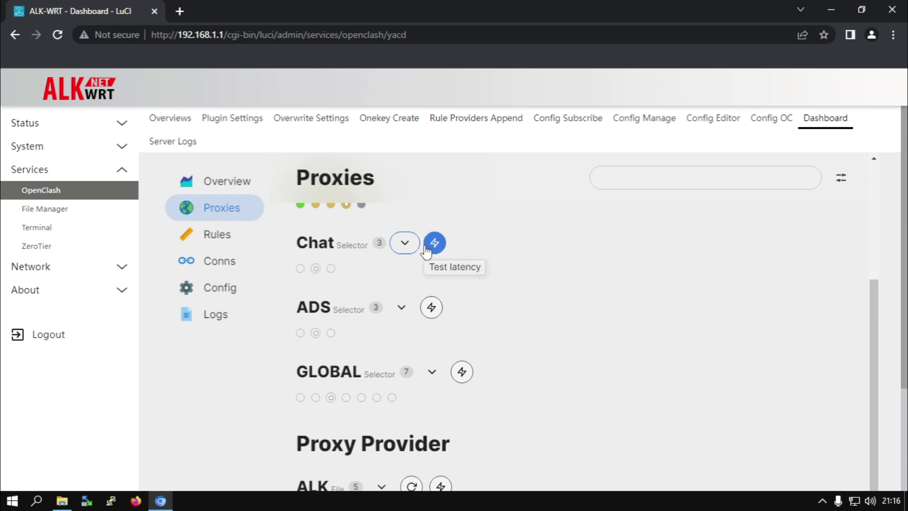
{"action": "left_click", "coordinate": [407, 245]}
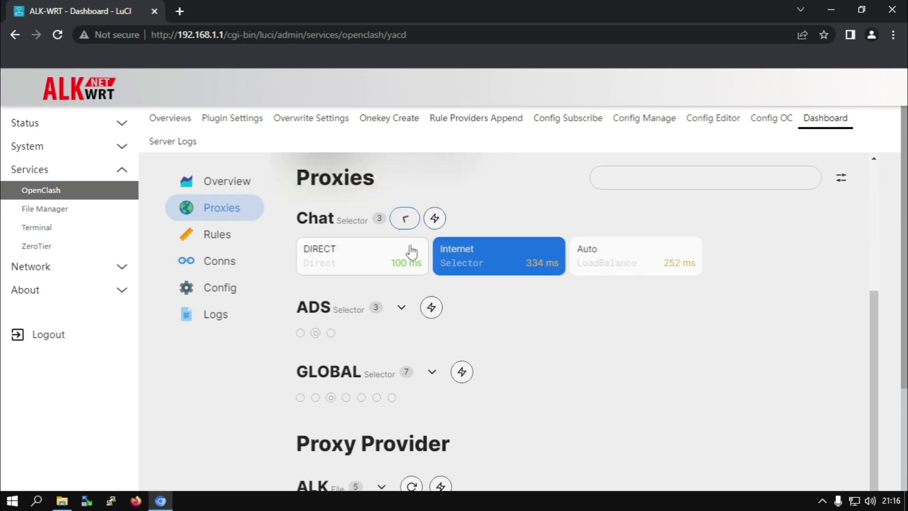
{"action": "left_click", "coordinate": [404, 218]}
{"action": "left_click", "coordinate": [405, 239]}
{"action": "left_click", "coordinate": [480, 267]}
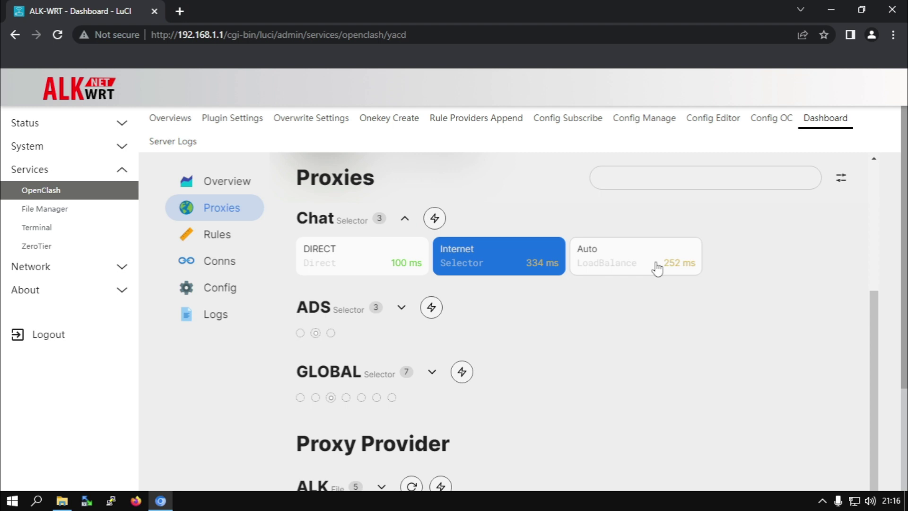
{"action": "left_click", "coordinate": [404, 218]}
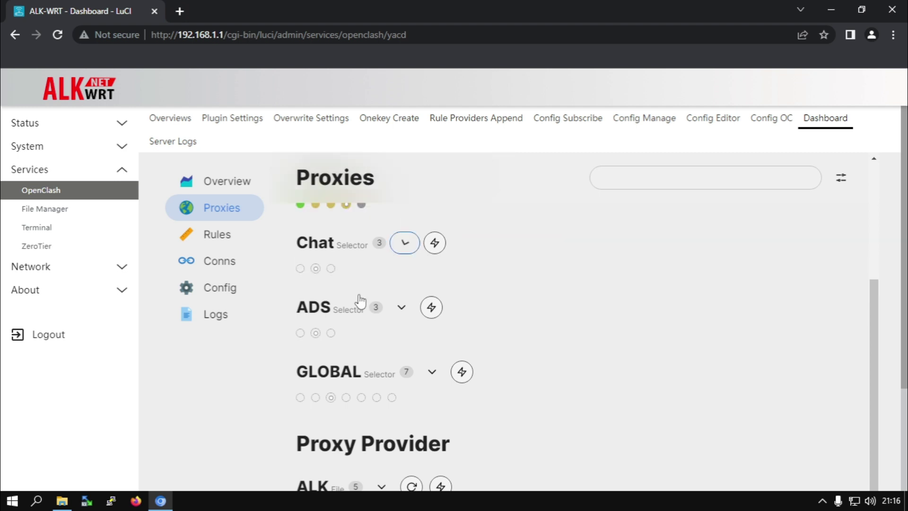
- Inspect the ADS proxy group's REJECT, Internet and Auto options, and check the ALK proxy provider below the groups
{"action": "left_click", "coordinate": [401, 311]}
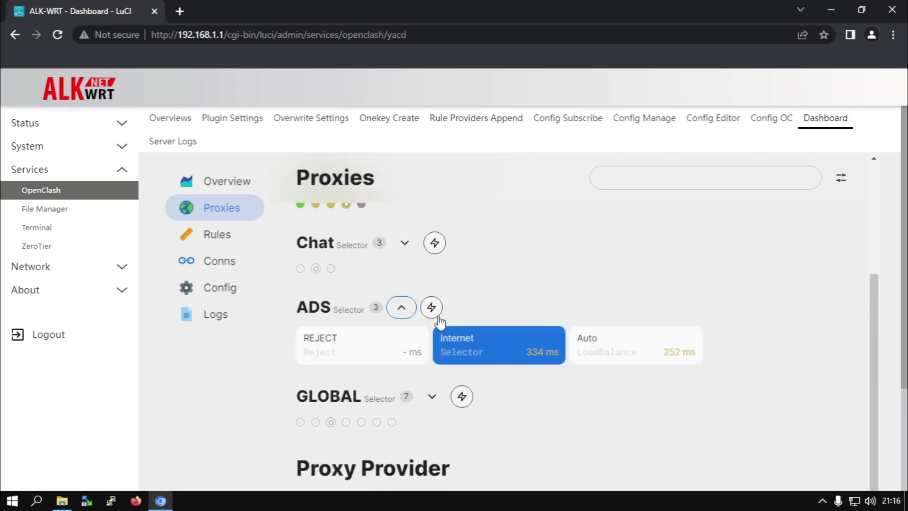
{"action": "left_click", "coordinate": [401, 306]}
{"action": "scroll", "coordinate": [392, 349], "scroll_direction": "down", "scroll_amount": 1}
{"action": "scroll", "coordinate": [429, 344], "scroll_direction": "down", "scroll_amount": 1}
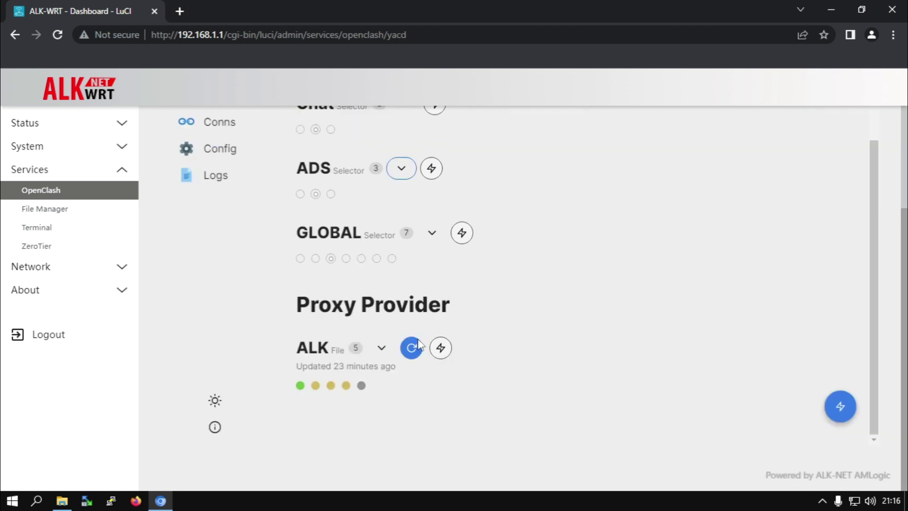
{"action": "scroll", "coordinate": [429, 344], "scroll_direction": "up", "scroll_amount": 3}
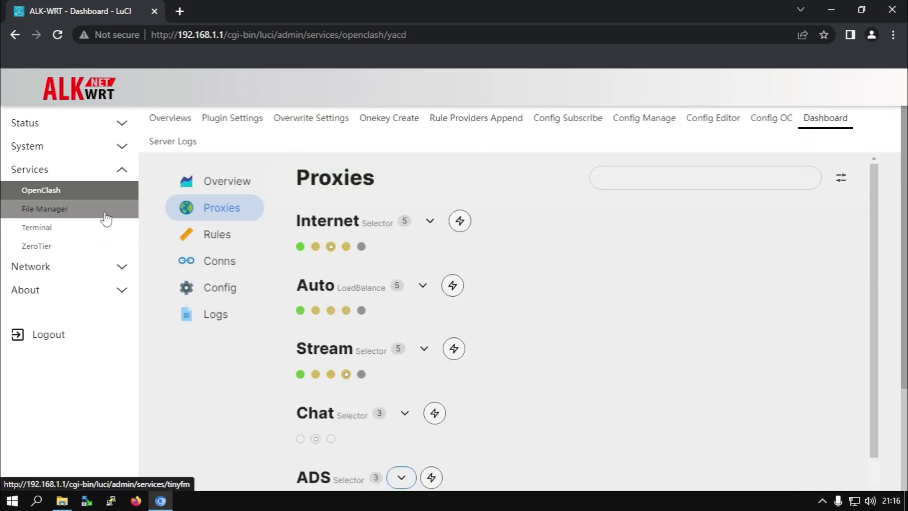
- Review the router's Wireless overview with its associated stations and the list of network interfaces
{"action": "left_click", "coordinate": [81, 267]}
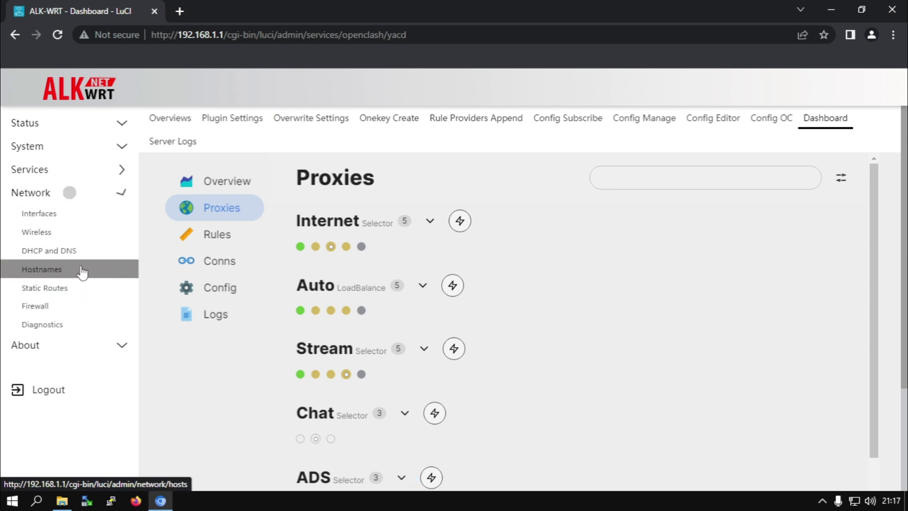
{"action": "left_click", "coordinate": [79, 233]}
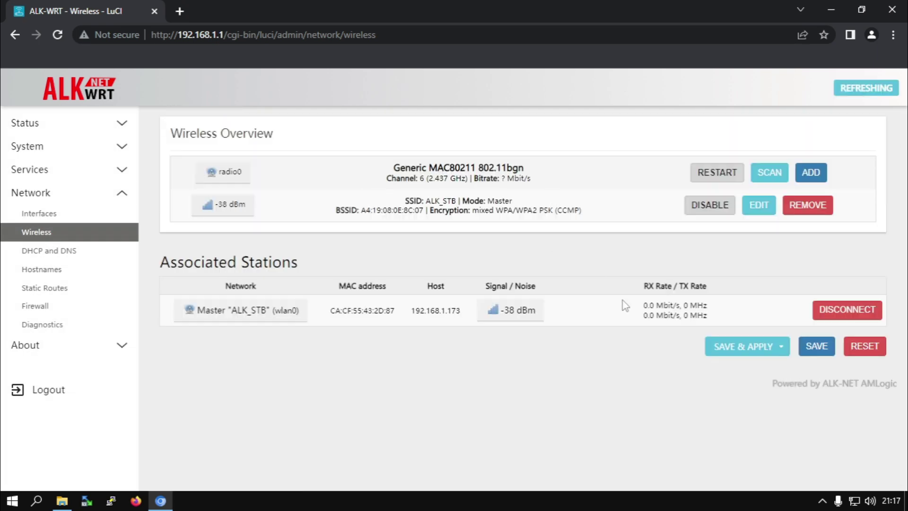
{"action": "left_click", "coordinate": [98, 218]}
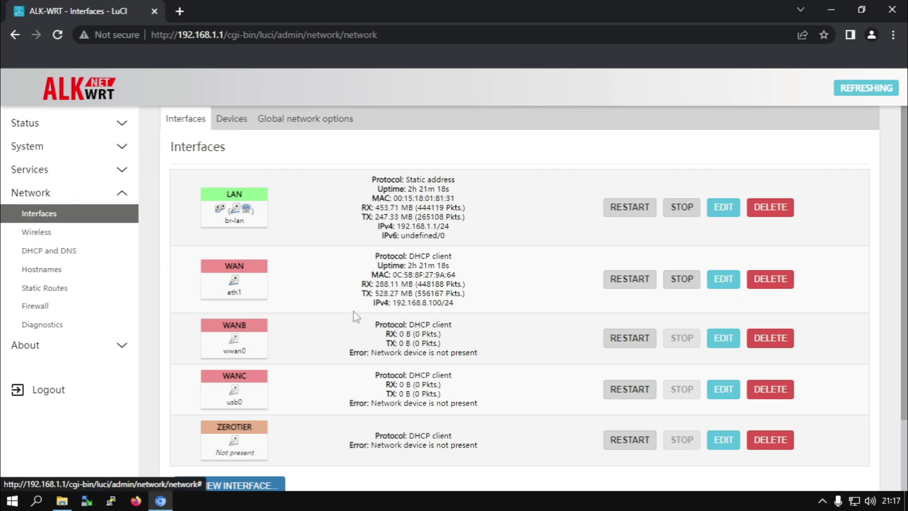
- Open the router's Terminal service and run limitbw to view the bandwidth limiter's command list
{"action": "left_click", "coordinate": [84, 171]}
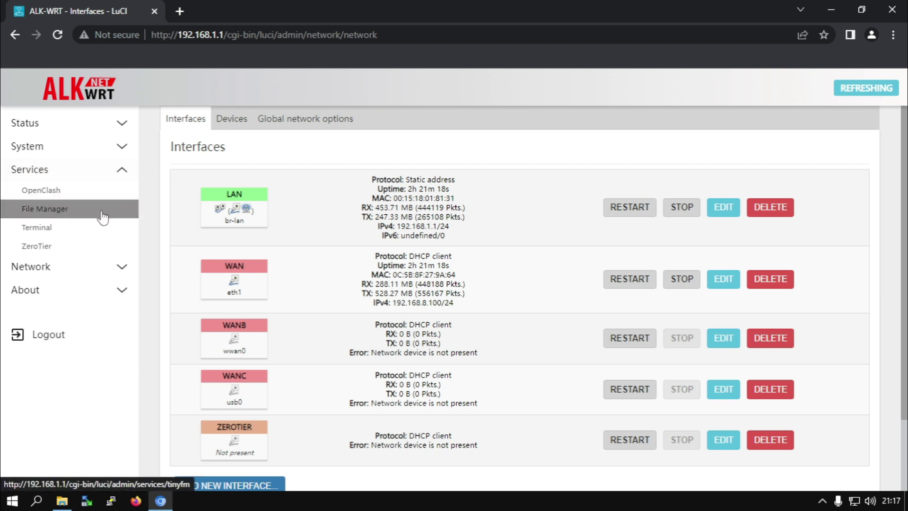
{"action": "left_click", "coordinate": [69, 227]}
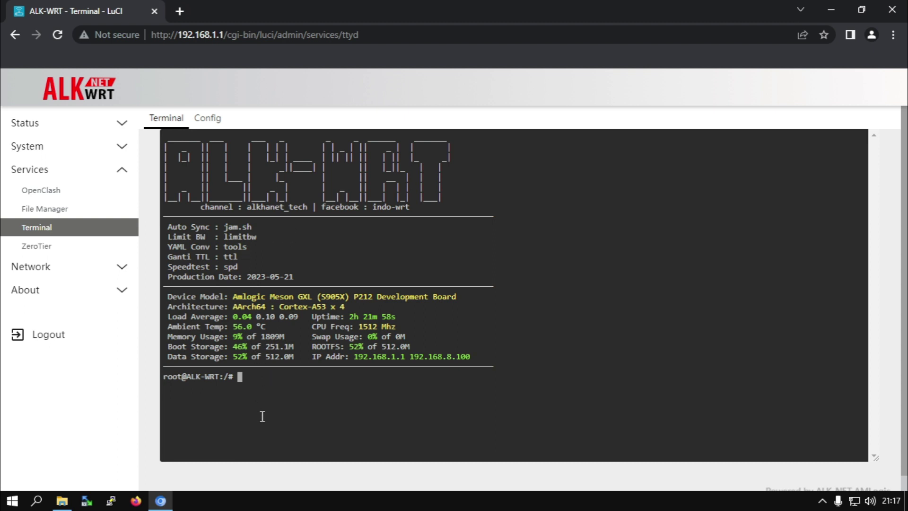
{"action": "type", "text": "limitbw"}
{"action": "key", "text": "Return"}
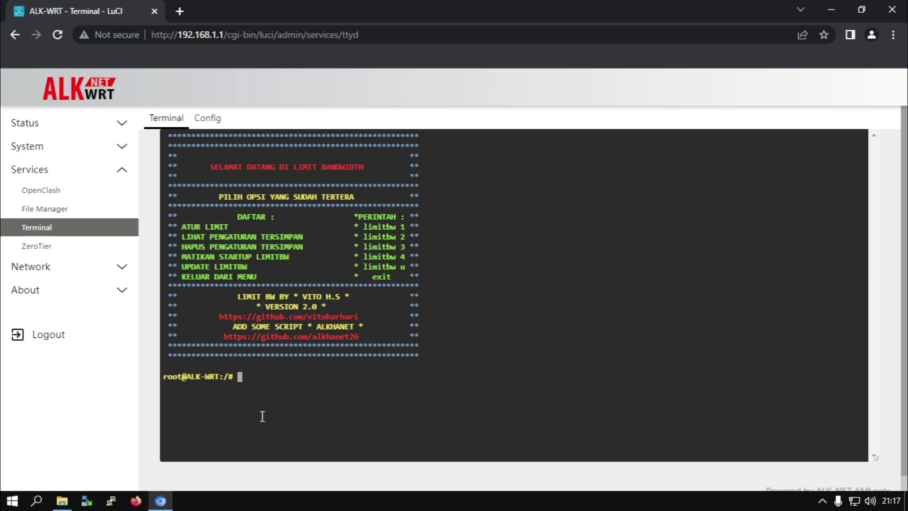
- Clear the terminal output with the clear command
{"action": "type", "text": "clea"}
{"action": "key", "text": "BackSpace"}
{"action": "key", "text": "BackSpace"}
{"action": "type", "text": "eat"}
{"action": "key", "text": "BackSpace"}
{"action": "type", "text": "r"}
{"action": "key", "text": "Return"}
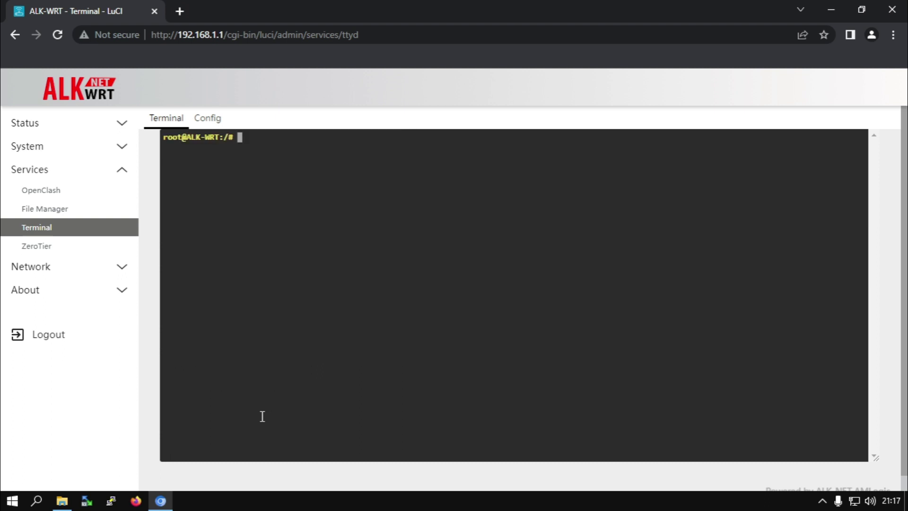
- Reload the Terminal page to get the ALK-WRT banner back and ping facebook.com five times from the router
{"action": "left_click", "coordinate": [55, 228]}
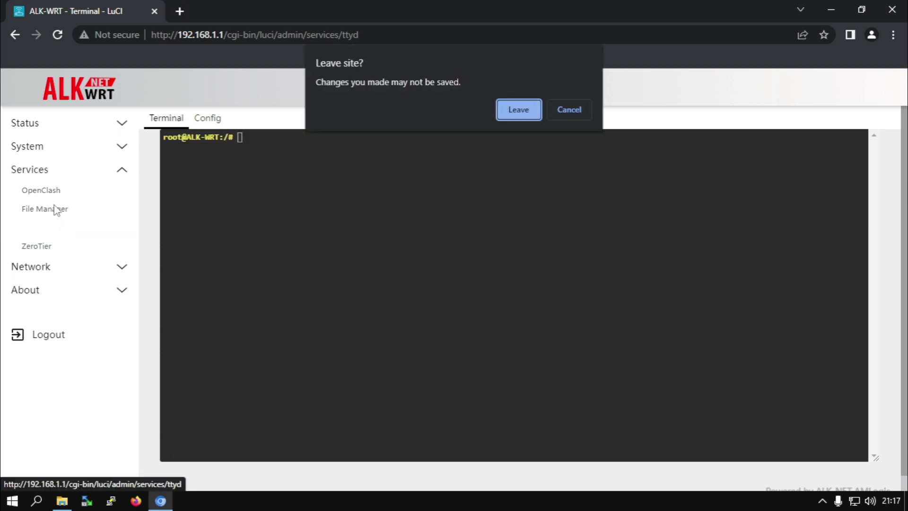
{"action": "left_click", "coordinate": [495, 110]}
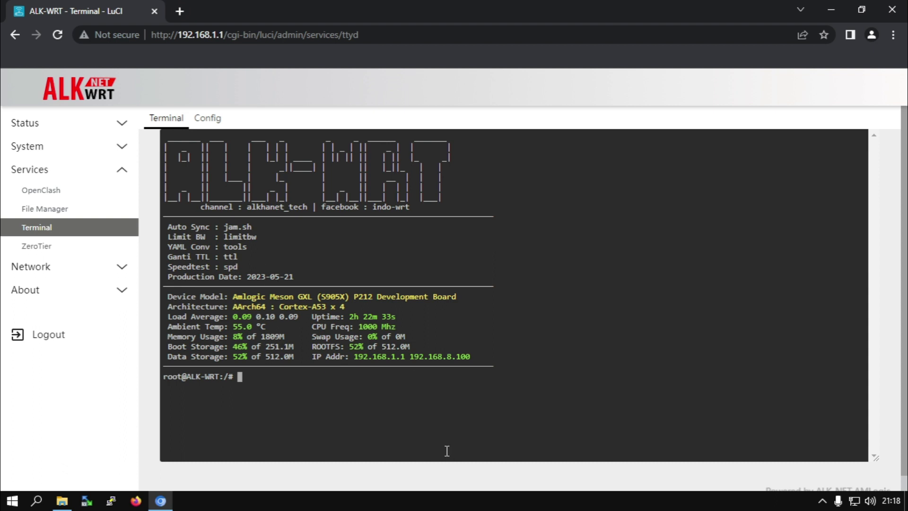
{"action": "type", "text": "ping -c 5 facebook.com"}
{"action": "key", "text": "Return"}
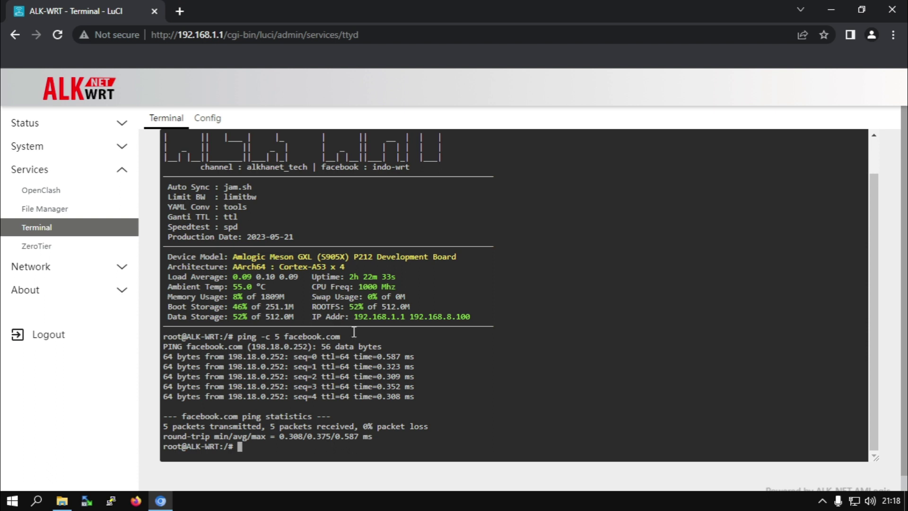
- Open a Windows Command Prompt, ping facebook.com from the PC, and minimize the prompt window
{"action": "key", "text": "super+r"}
{"action": "type", "text": "cmd"}
{"action": "key", "text": "BackSpace"}
{"action": "key", "text": "BackSpace"}
{"action": "key", "text": "BackSpace"}
{"action": "type", "text": "cmd"}
{"action": "key", "text": "Return"}
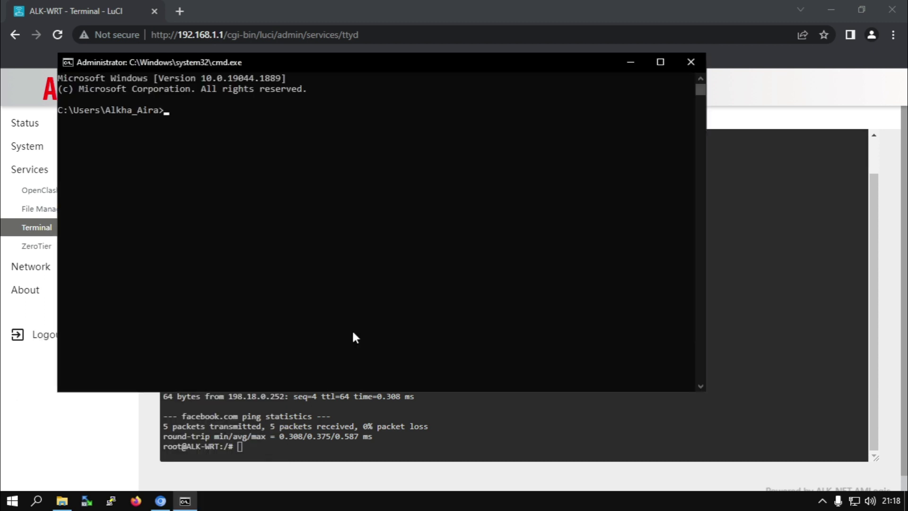
{"action": "type", "text": "ping facebook.com"}
{"action": "key", "text": "Return"}
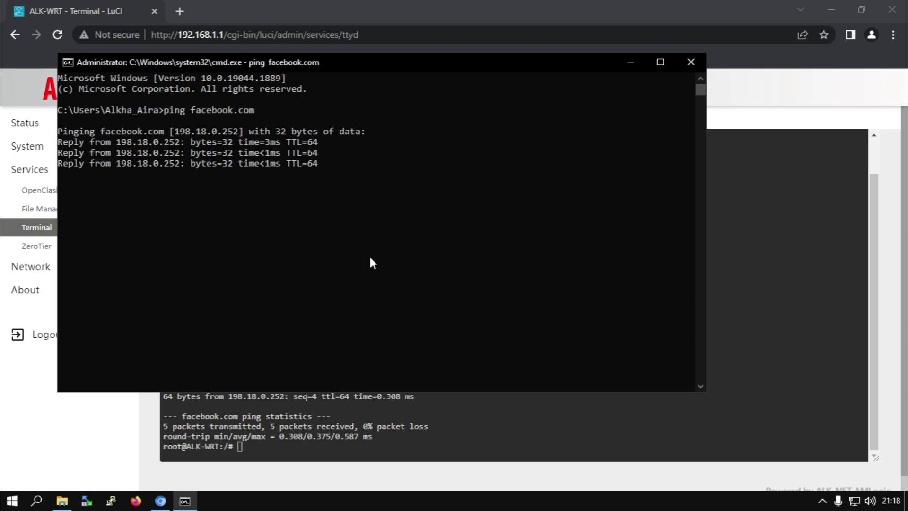
{"action": "left_click", "coordinate": [631, 62]}
- Run the ttl script in the router's terminal and use its option 1 to set interface eth1's TTL to 128
{"action": "scroll", "coordinate": [278, 335], "scroll_direction": "down", "scroll_amount": 1}
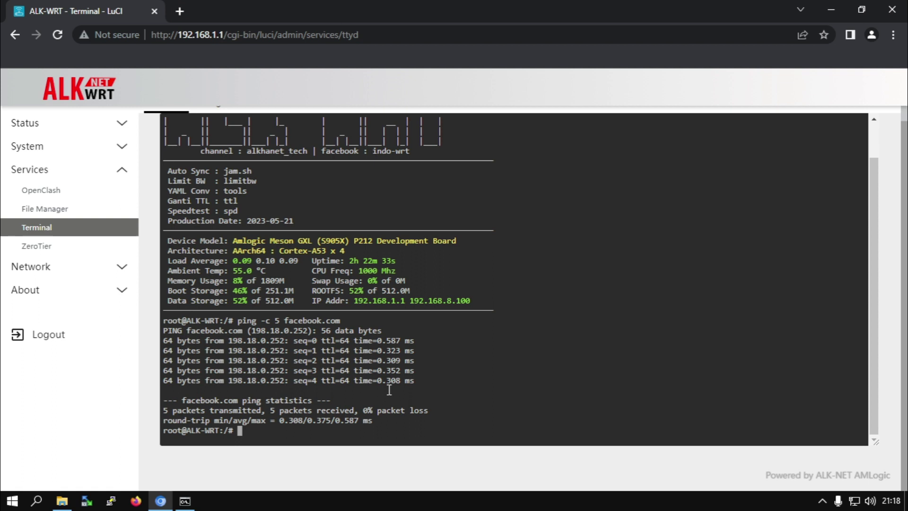
{"action": "type", "text": "ttl"}
{"action": "key", "text": "Return"}
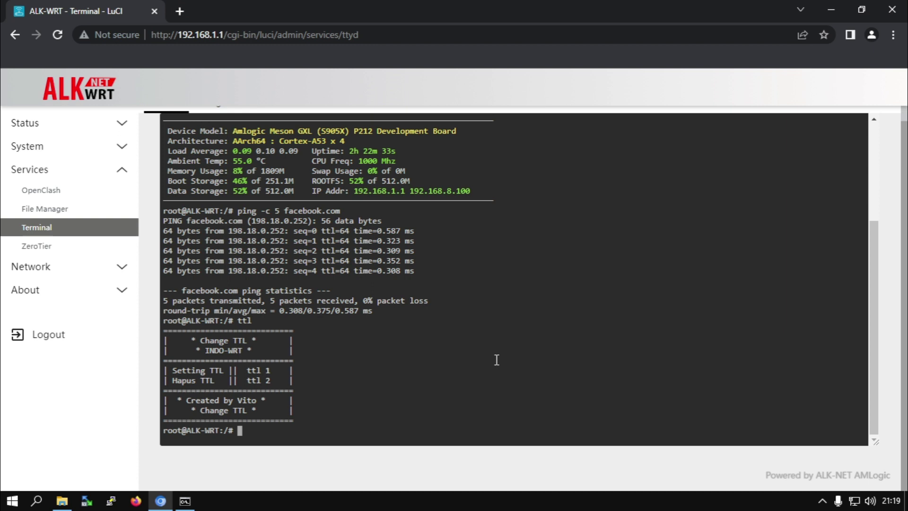
{"action": "type", "text": "ttl 1"}
{"action": "key", "text": "Return"}
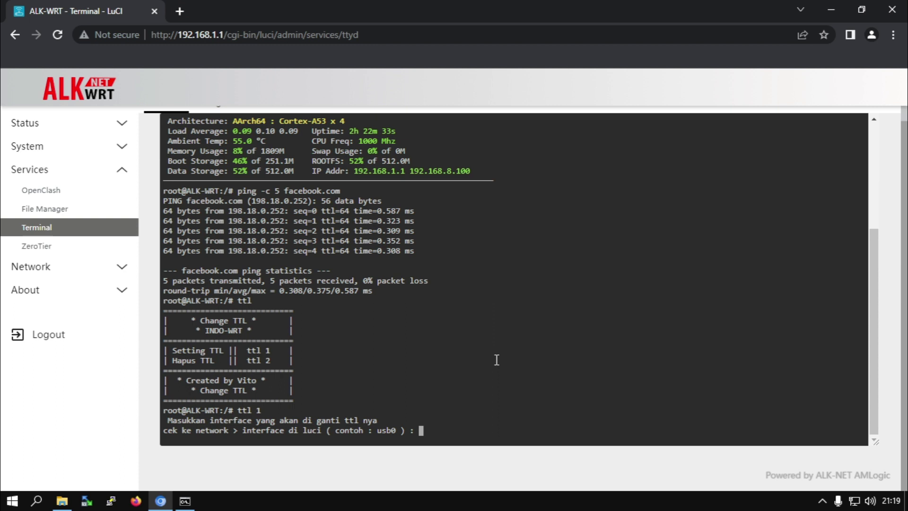
{"action": "type", "text": "eth1"}
{"action": "key", "text": "Return"}
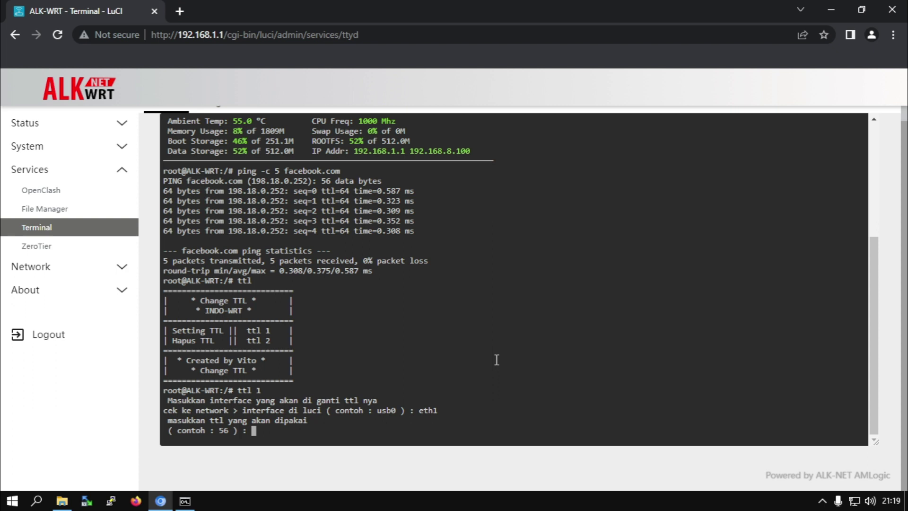
{"action": "type", "text": "128"}
{"action": "key", "text": "Return"}
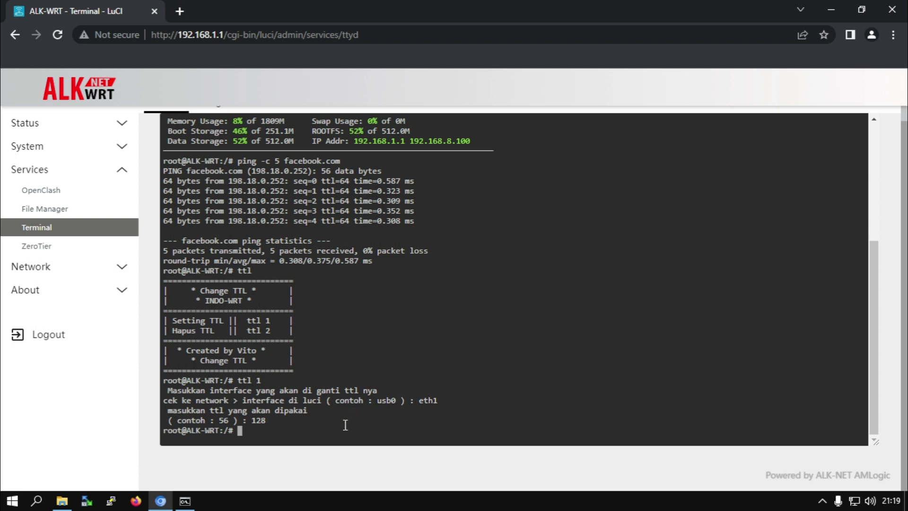
- Check the changed TTL by pinging facebook.com five times from the router and again from the PC's Command Prompt
{"action": "type", "text": "ping -c 5 facebook.com"}
{"action": "key", "text": "Return"}
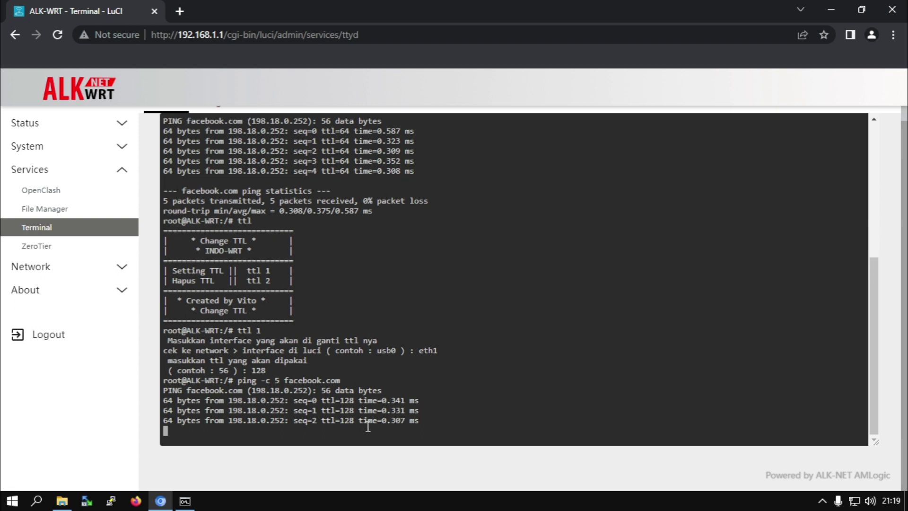
{"action": "left_click", "coordinate": [184, 501]}
{"action": "key", "text": "Up"}
{"action": "key", "text": "Return"}
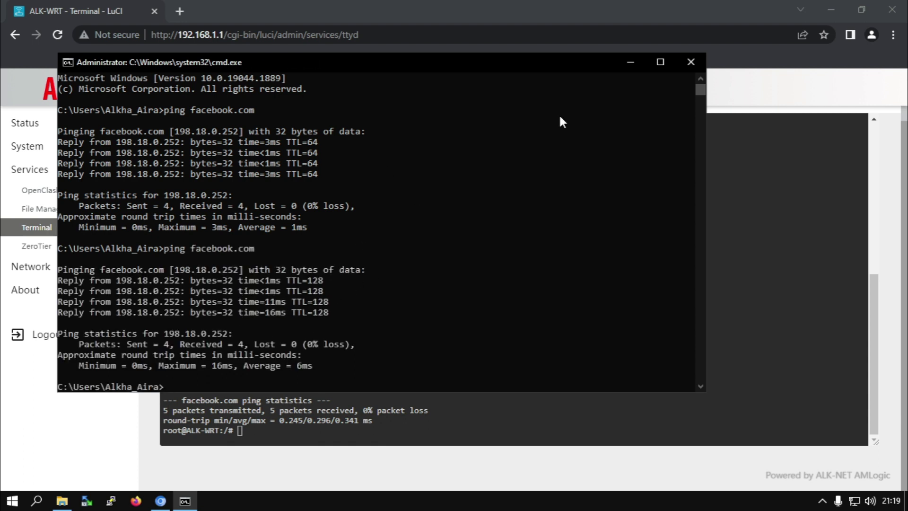
{"action": "left_click", "coordinate": [631, 62]}
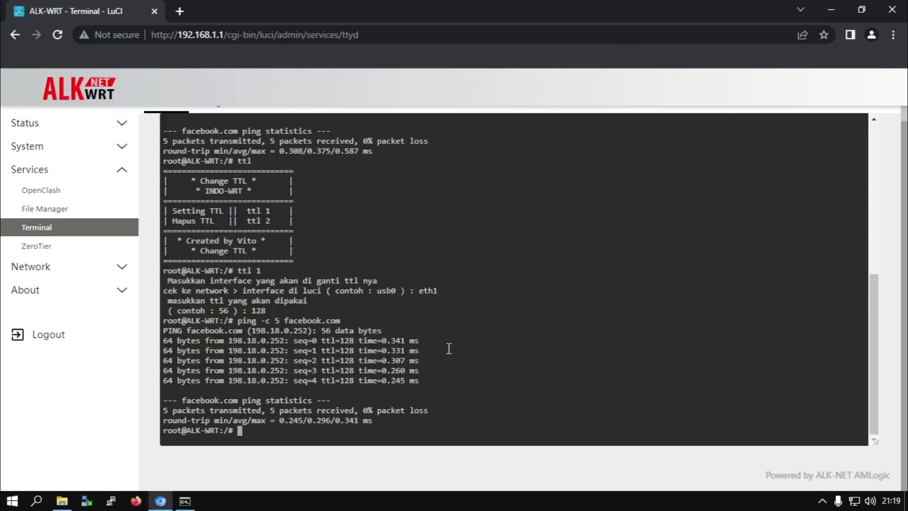
- Review the script list in the terminal's banner and run tools to show the YAML converter's commands
{"action": "scroll", "coordinate": [351, 350], "scroll_direction": "up", "scroll_amount": 10}
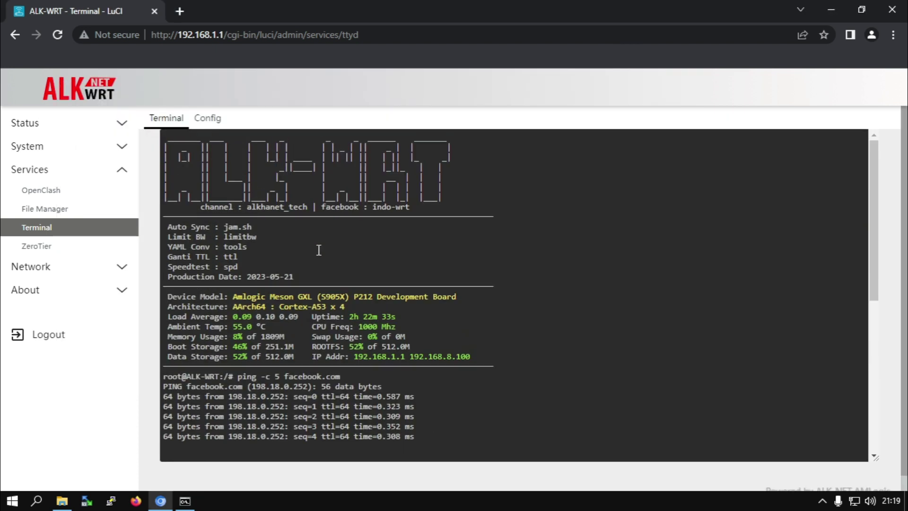
{"action": "scroll", "coordinate": [318, 251], "scroll_direction": "down", "scroll_amount": 10}
{"action": "scroll", "coordinate": [337, 327], "scroll_direction": "up", "scroll_amount": 10}
{"action": "scroll", "coordinate": [271, 243], "scroll_direction": "down", "scroll_amount": 10}
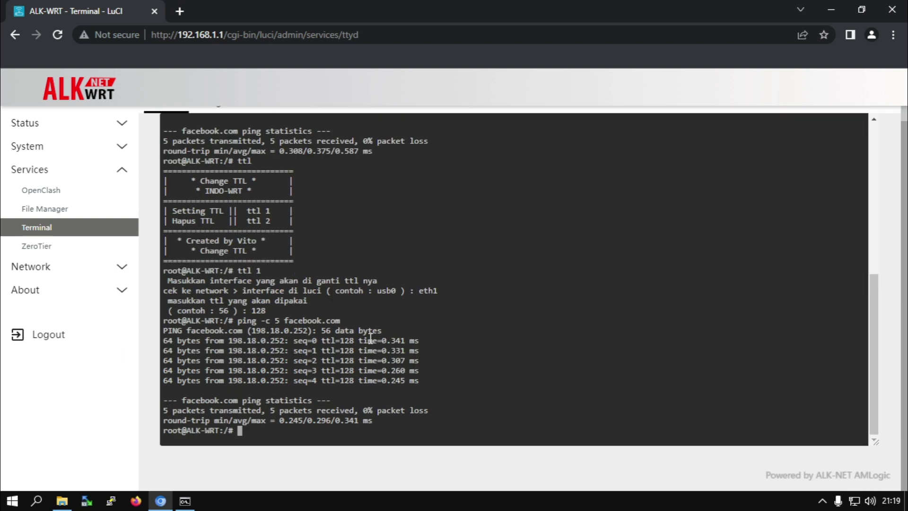
{"action": "type", "text": "tools"}
{"action": "key", "text": "Return"}
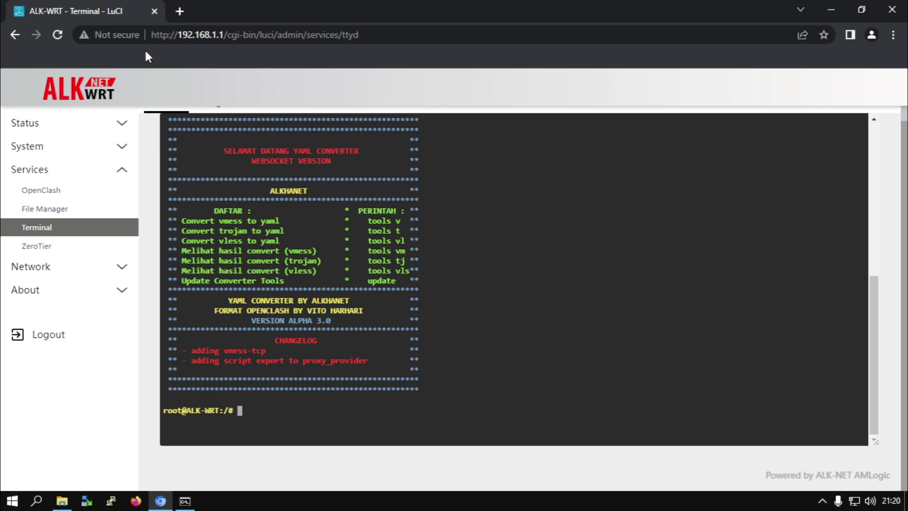
- Open opentunnel.net in a new browser tab beside the router's terminal
{"action": "left_click", "coordinate": [180, 11]}
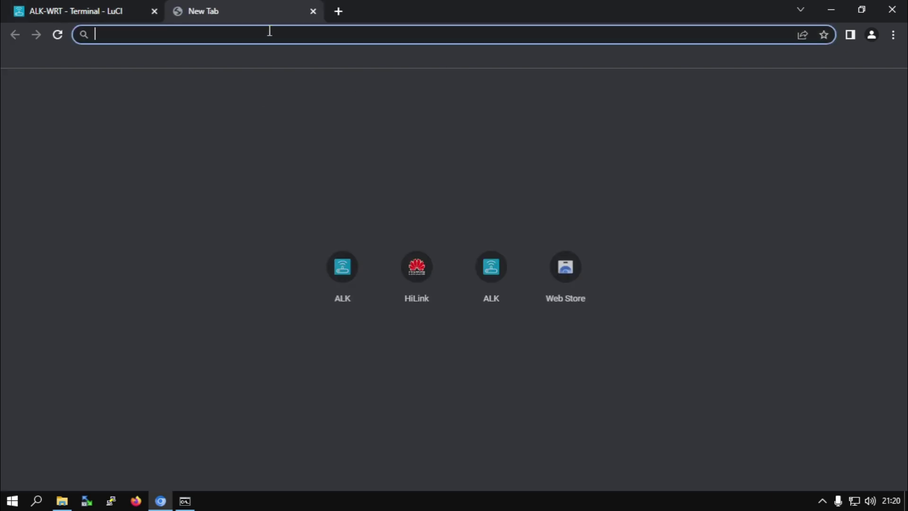
{"action": "type", "text": "hosp"}
{"action": "key", "text": "BackSpace"}
{"action": "key", "text": "BackSpace"}
{"action": "type", "text": "w"}
{"action": "key", "text": "BackSpace"}
{"action": "key", "text": "BackSpace"}
{"action": "key", "text": "BackSpace"}
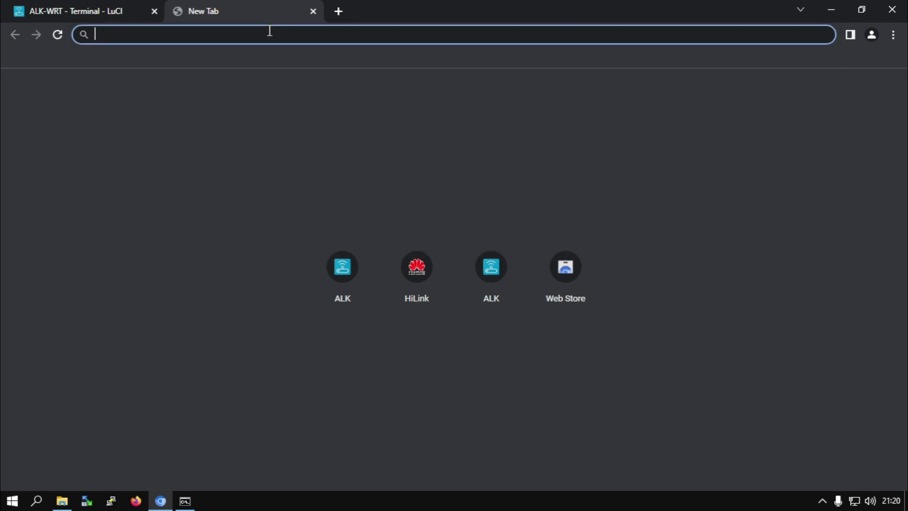
{"action": "type", "text": "opentun"}
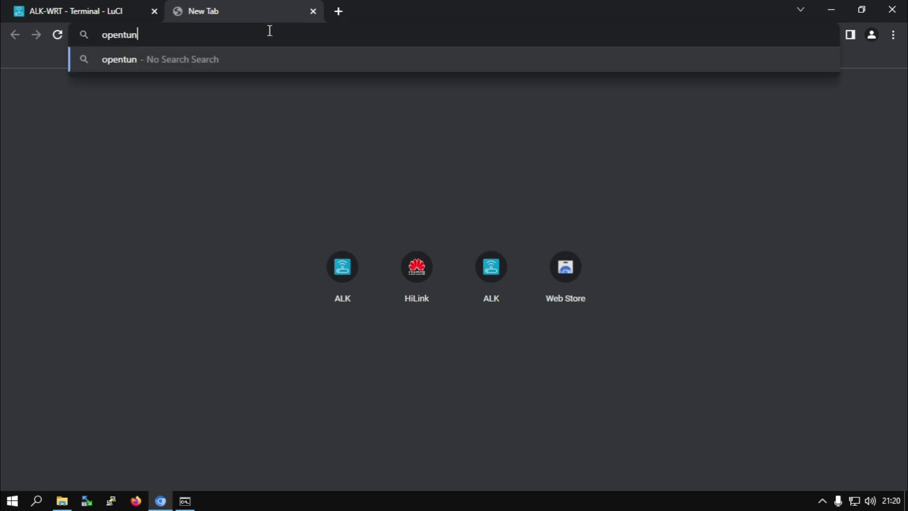
{"action": "type", "text": "nel.net"}
{"action": "key", "text": "Return"}
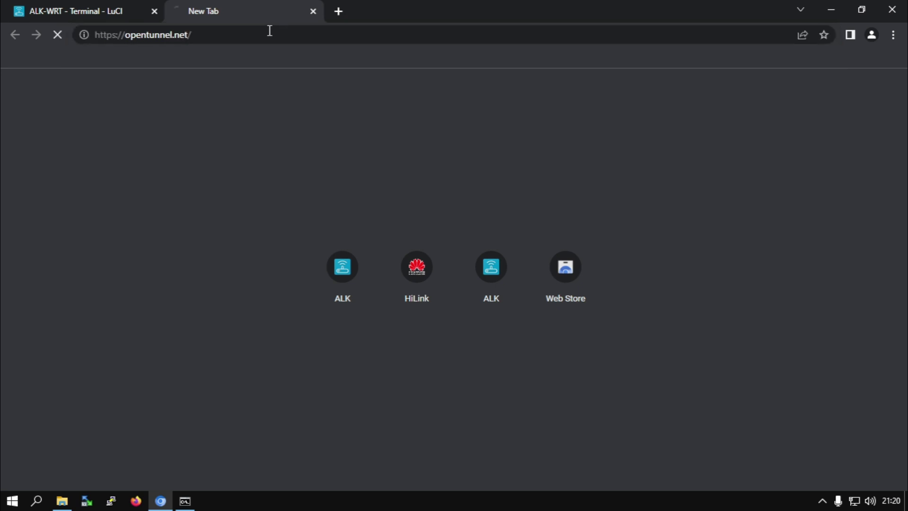
{"action": "left_click", "coordinate": [113, 9]}
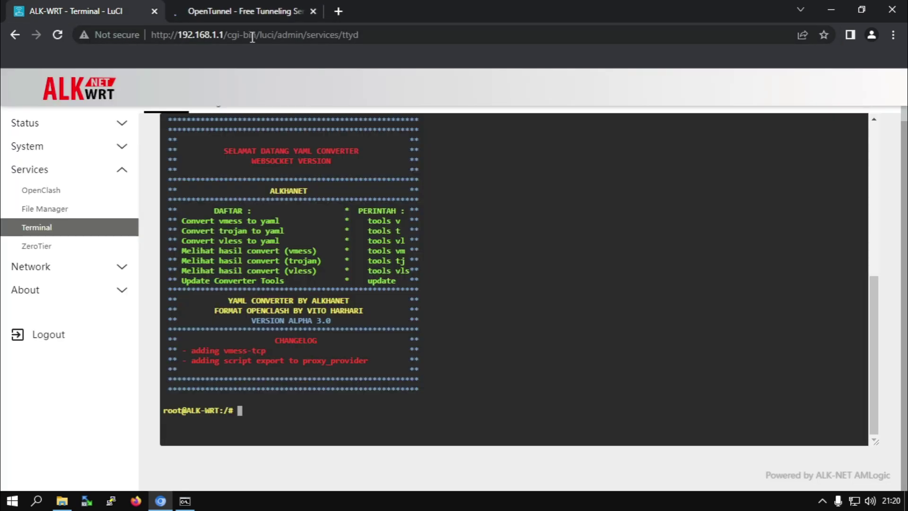
{"action": "left_click", "coordinate": [252, 17]}
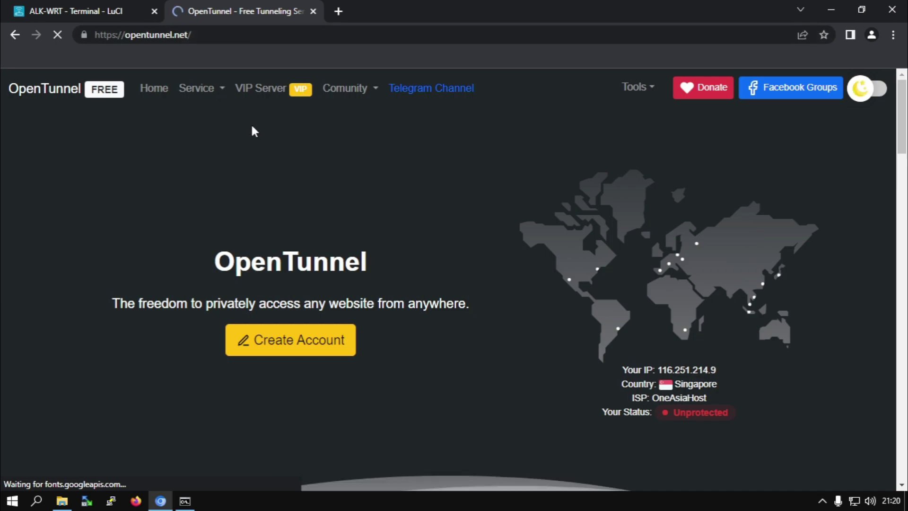
- Browse OpenTunnel's V2Ray Vmess servers and open the account creation page of Indonesian server IDA 2
{"action": "left_click", "coordinate": [212, 92]}
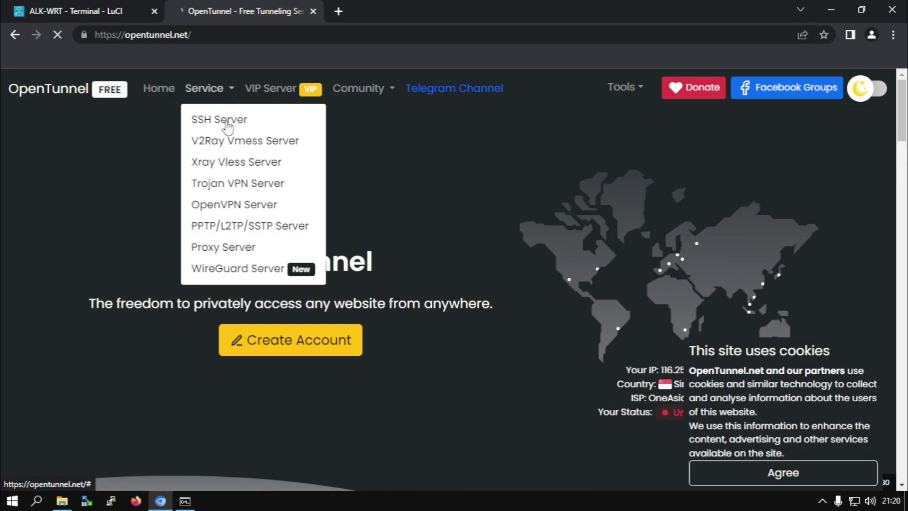
{"action": "left_click", "coordinate": [432, 204]}
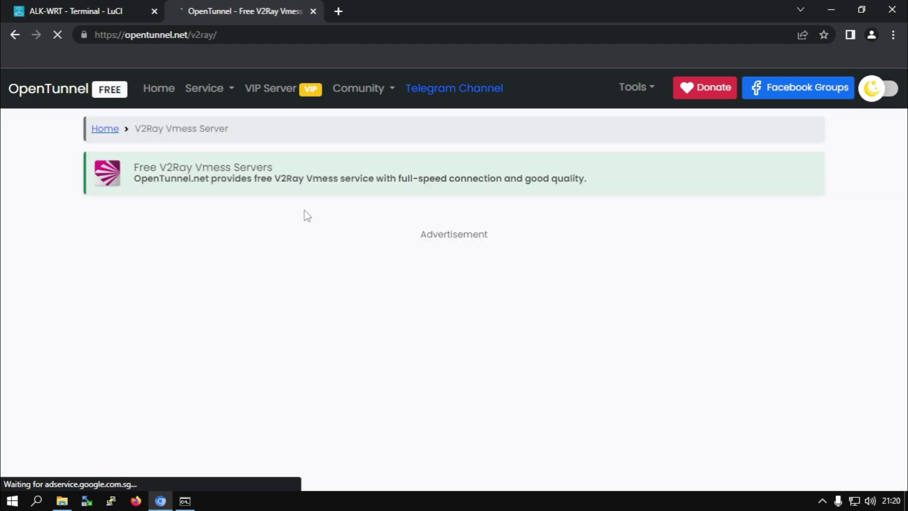
{"action": "left_click", "coordinate": [107, 11]}
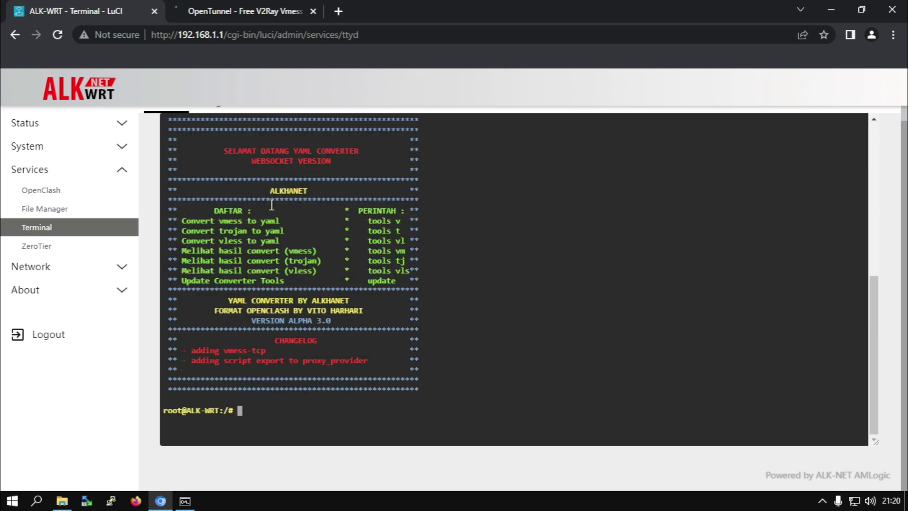
{"action": "key", "text": "ctrl+Tab"}
{"action": "scroll", "coordinate": [358, 189], "scroll_direction": "down", "scroll_amount": 10}
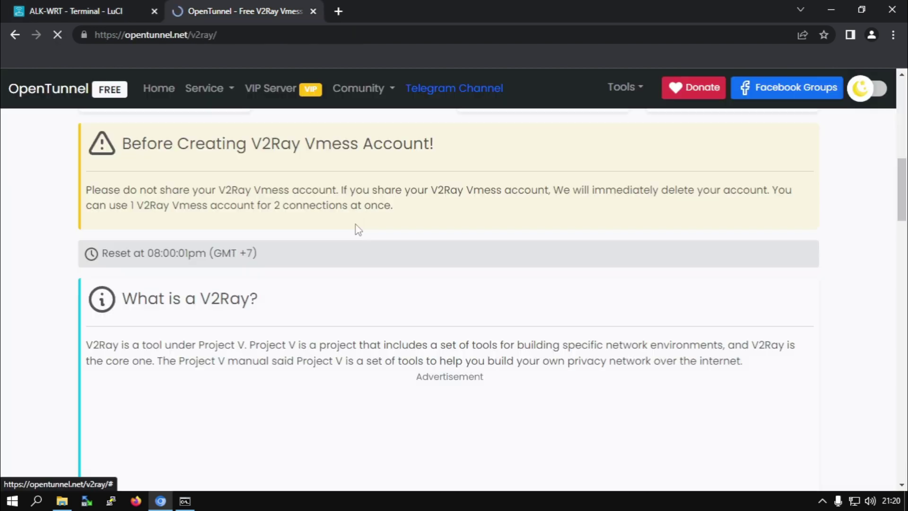
{"action": "scroll", "coordinate": [358, 230], "scroll_direction": "down", "scroll_amount": 5}
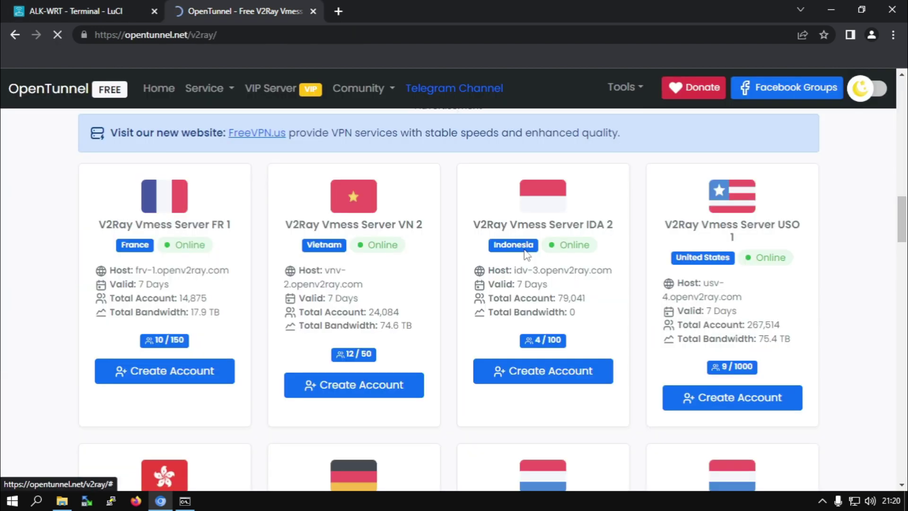
{"action": "scroll", "coordinate": [561, 376], "scroll_direction": "down", "scroll_amount": 6}
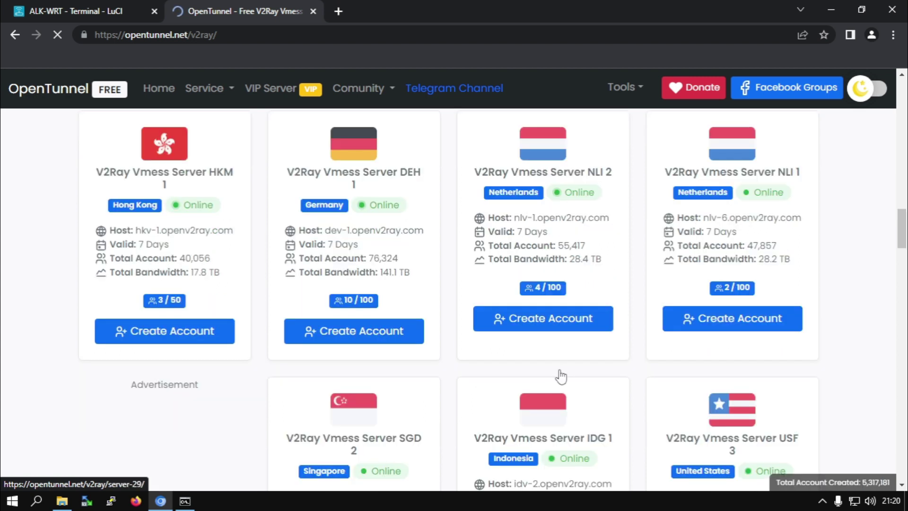
{"action": "scroll", "coordinate": [560, 379], "scroll_direction": "up", "scroll_amount": 6}
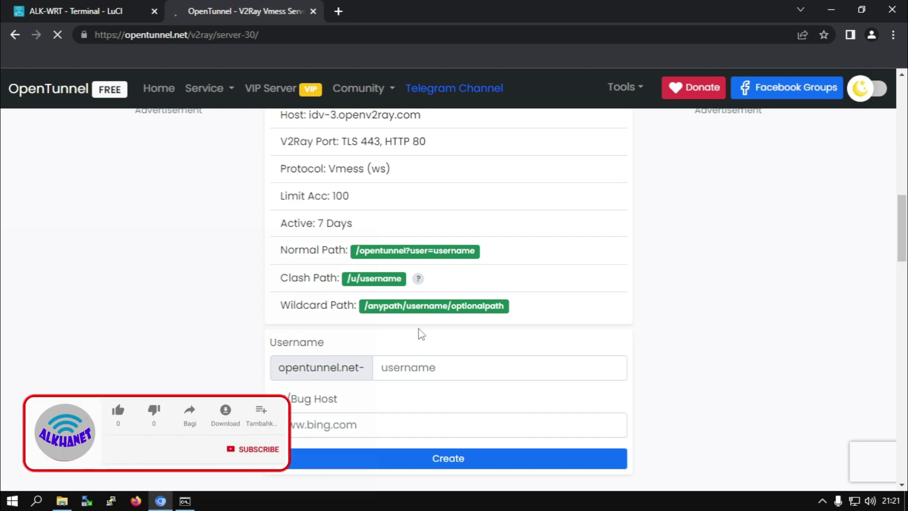
- Enter akumahapa as the username in the V2Ray Vmess account form
{"action": "left_click", "coordinate": [493, 358]}
{"action": "type", "text": "akumah"}
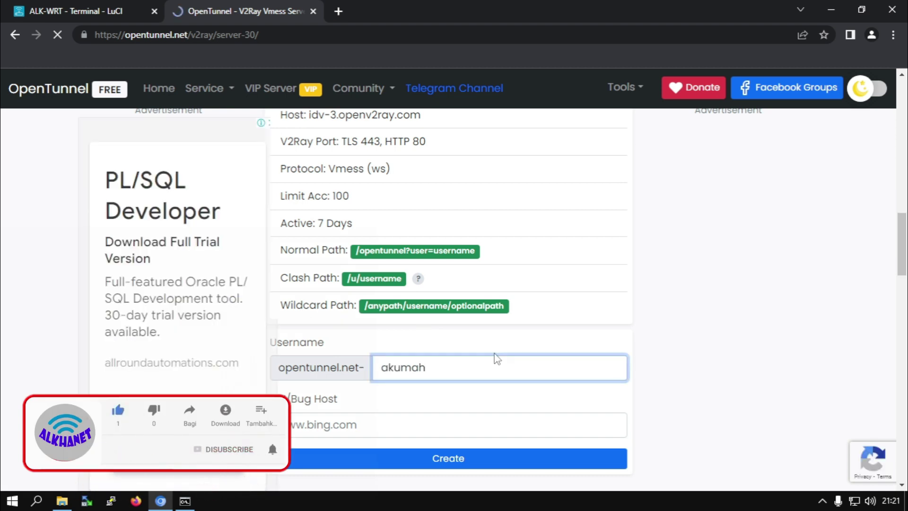
{"action": "type", "text": "apa"}
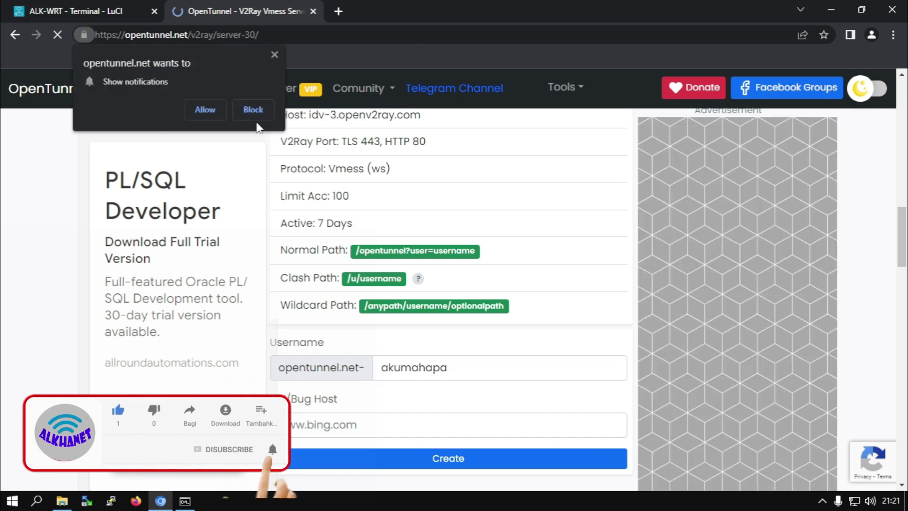
- Set the SNI/Bug Host to bug.com and create the Vmess account
{"action": "left_click", "coordinate": [346, 425]}
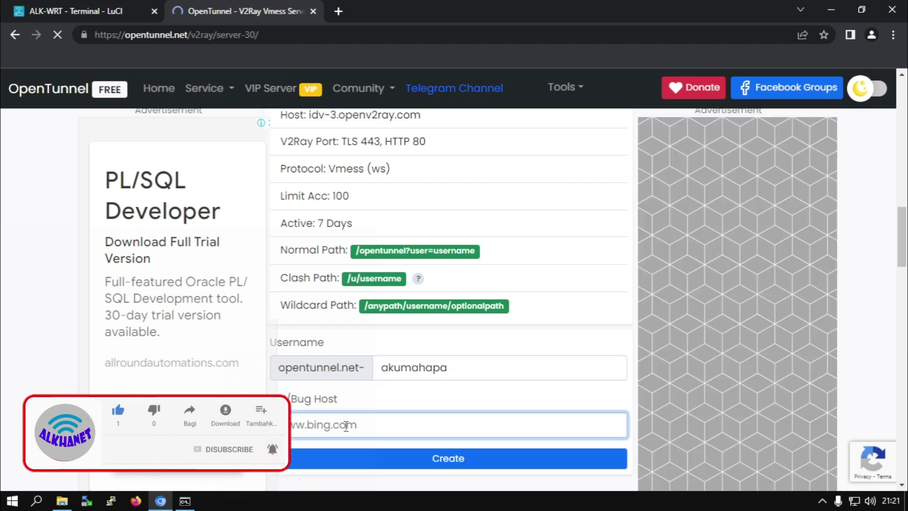
{"action": "type", "text": "bug."}
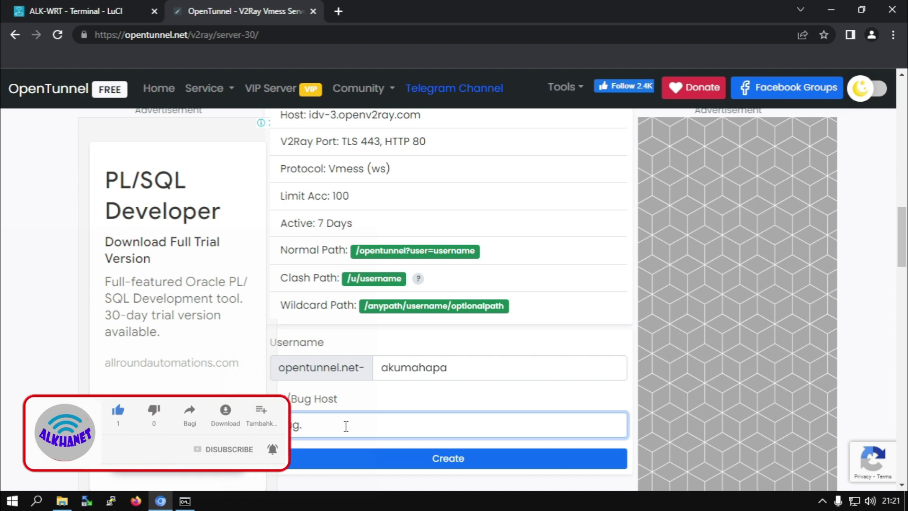
{"action": "type", "text": "com"}
{"action": "scroll", "coordinate": [378, 350], "scroll_direction": "down", "scroll_amount": 4}
{"action": "left_click", "coordinate": [412, 273]}
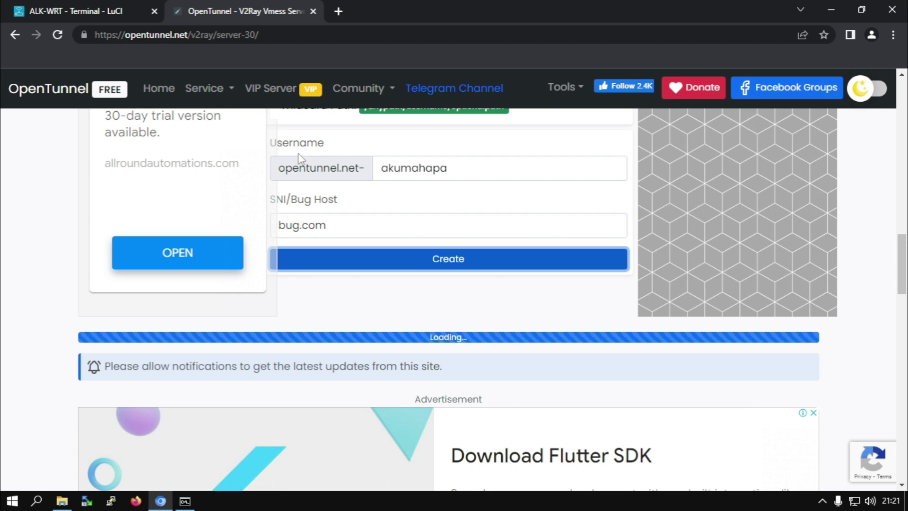
- Copy the new account's complete Vmess link from the HTTP Config (80) section
{"action": "scroll", "coordinate": [339, 309], "scroll_direction": "down", "scroll_amount": 7}
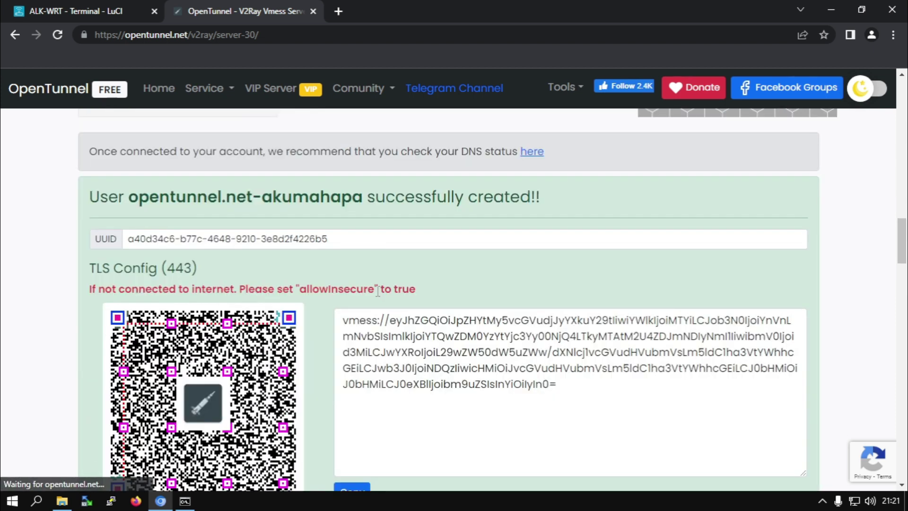
{"action": "scroll", "coordinate": [339, 310], "scroll_direction": "down", "scroll_amount": 4}
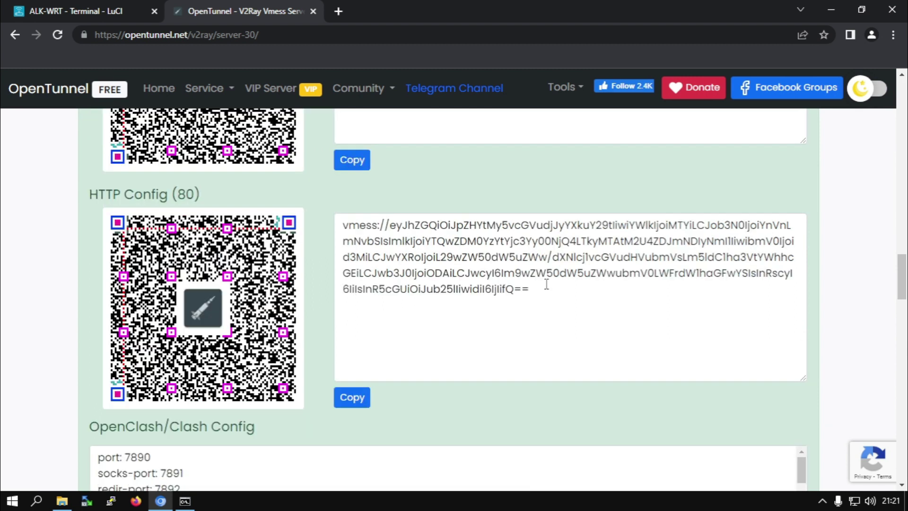
{"action": "scroll", "coordinate": [546, 284], "scroll_direction": "up", "scroll_amount": 4}
{"action": "scroll", "coordinate": [458, 240], "scroll_direction": "down", "scroll_amount": 3}
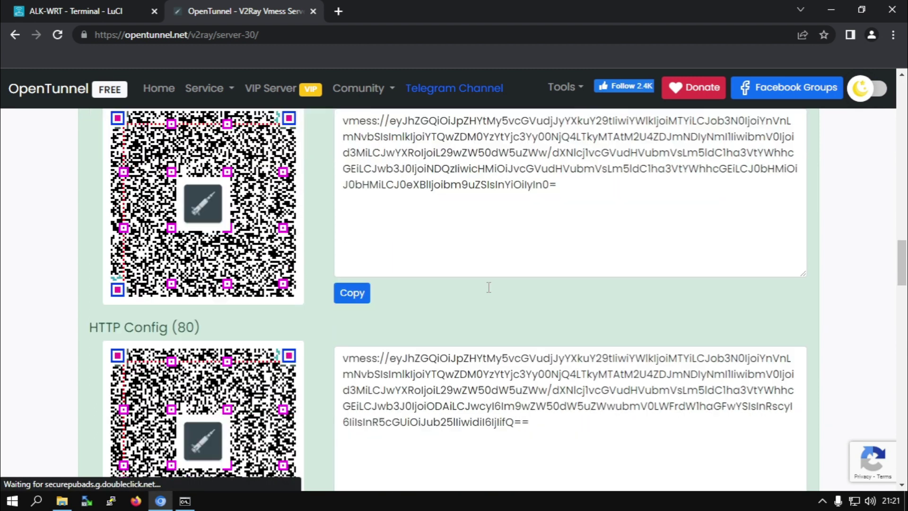
{"action": "left_click_drag", "start_coordinate": [533, 357], "coordinate": [344, 292]}
{"action": "right_click", "coordinate": [353, 294]}
{"action": "left_click", "coordinate": [398, 343]}
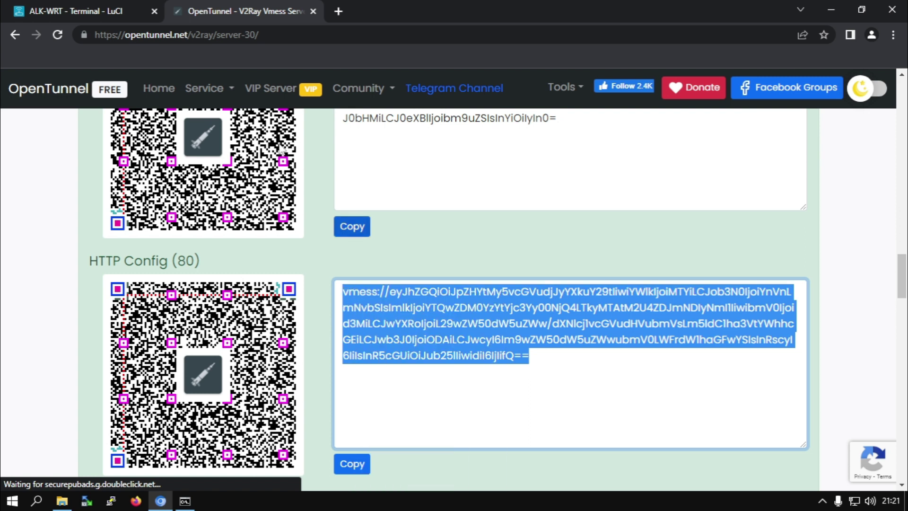
- Run tools v in the router's terminal, confirm the Vmess conversion and enter time.google.com as the bug provider
{"action": "left_click", "coordinate": [117, 14]}
{"action": "type", "text": "tools "}
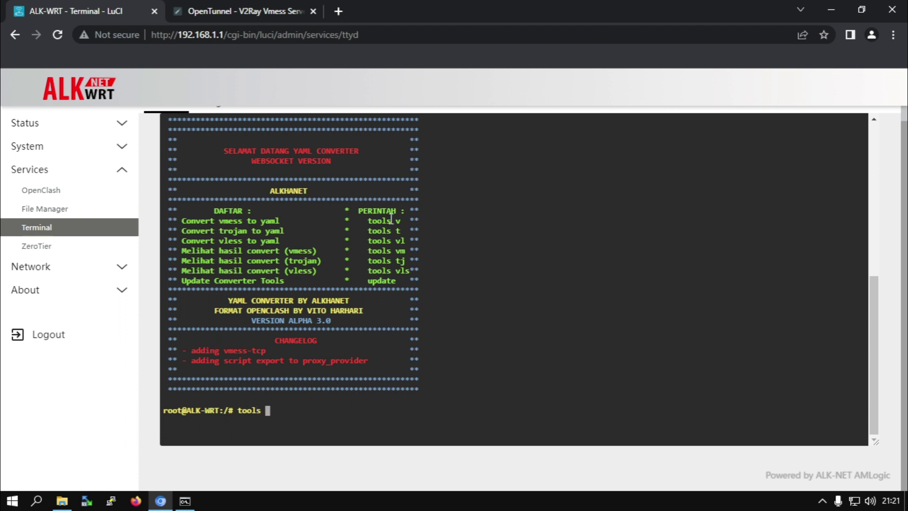
{"action": "type", "text": "v"}
{"action": "key", "text": "Return"}
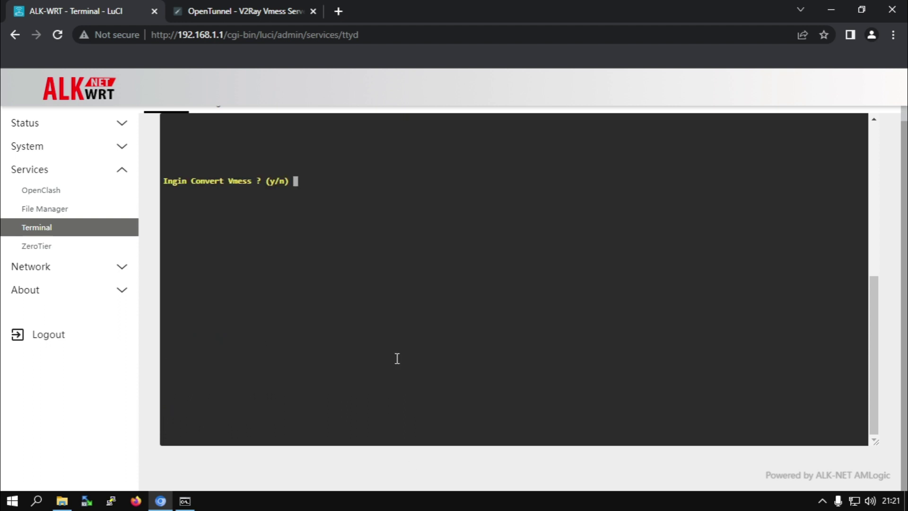
{"action": "type", "text": "y"}
{"action": "key", "text": "Return"}
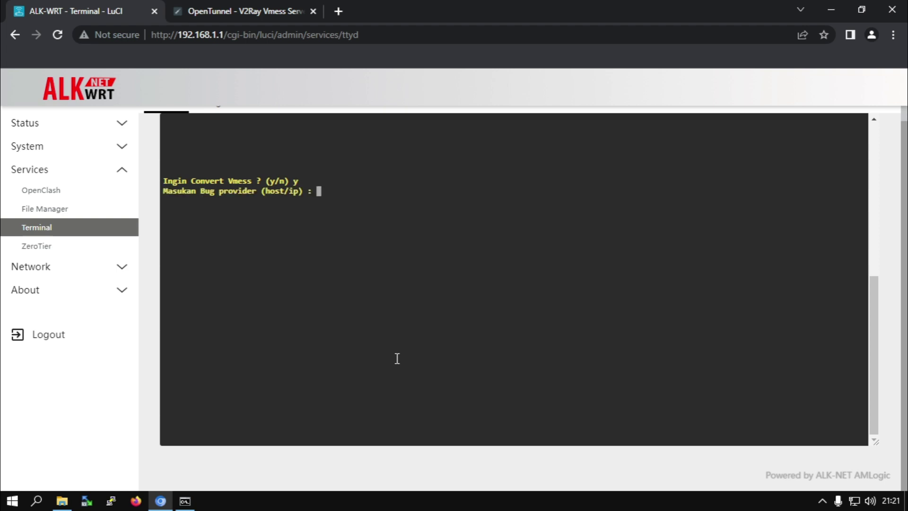
{"action": "type", "text": "time.google.com"}
{"action": "key", "text": "Return"}
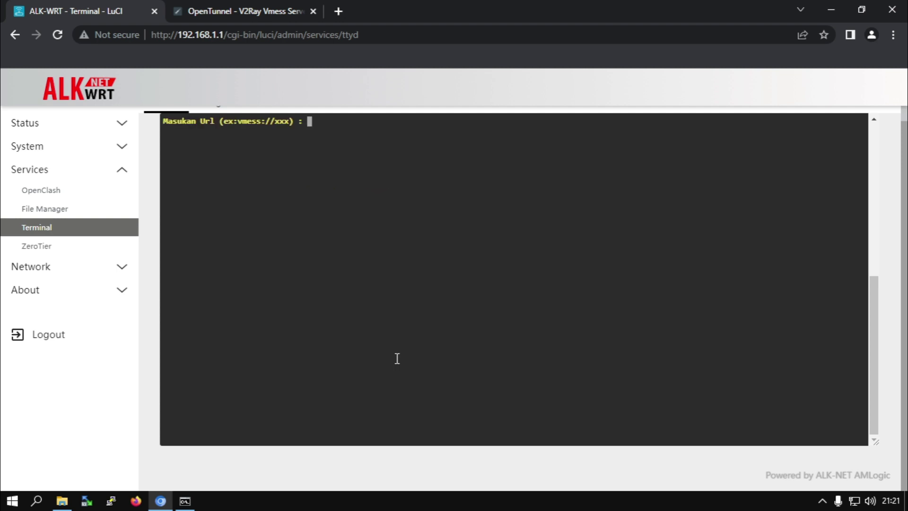
- Paste the copied Vmess account link as the conversion URL and answer n to reverse mode
{"action": "right_click", "coordinate": [403, 238]}
{"action": "left_click", "coordinate": [470, 358]}
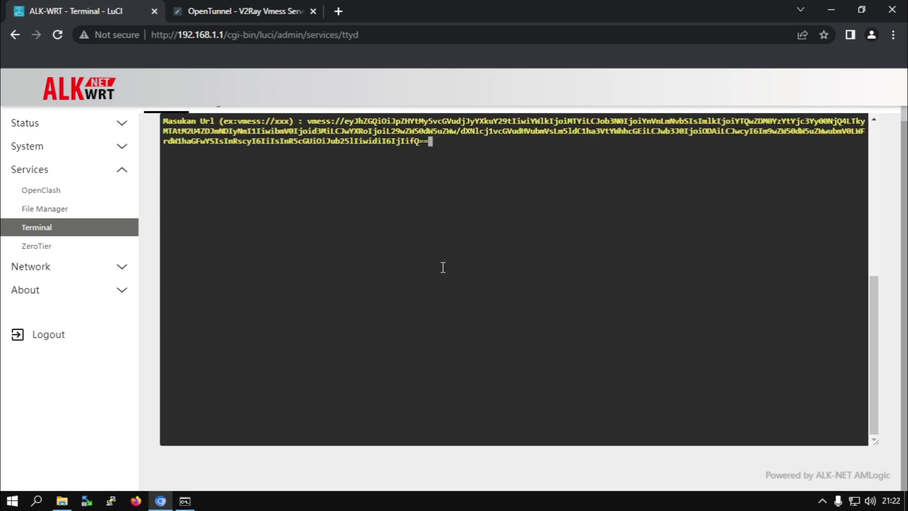
{"action": "key", "text": "Return"}
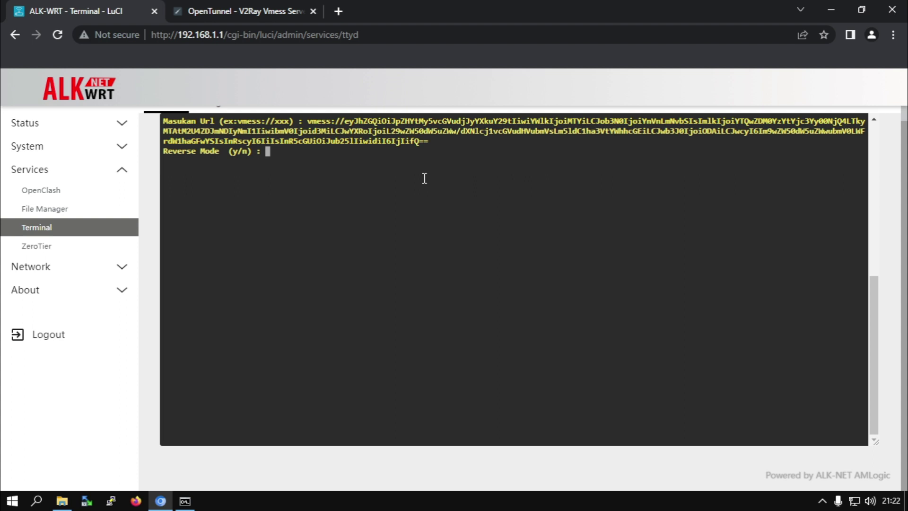
{"action": "type", "text": "n"}
{"action": "key", "text": "Return"}
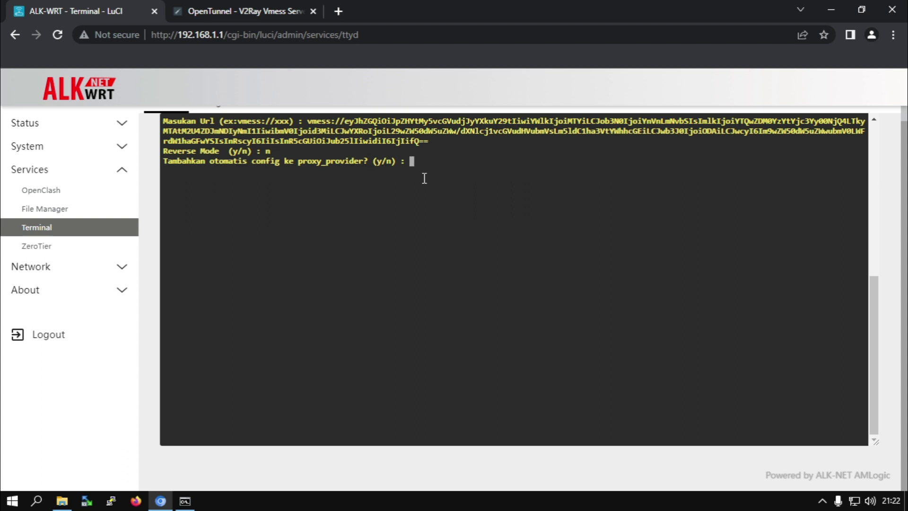
- Add the converted config automatically to proxy_provider, using alkhanetumum.yaml as the config name
{"action": "type", "text": "y"}
{"action": "key", "text": "Return"}
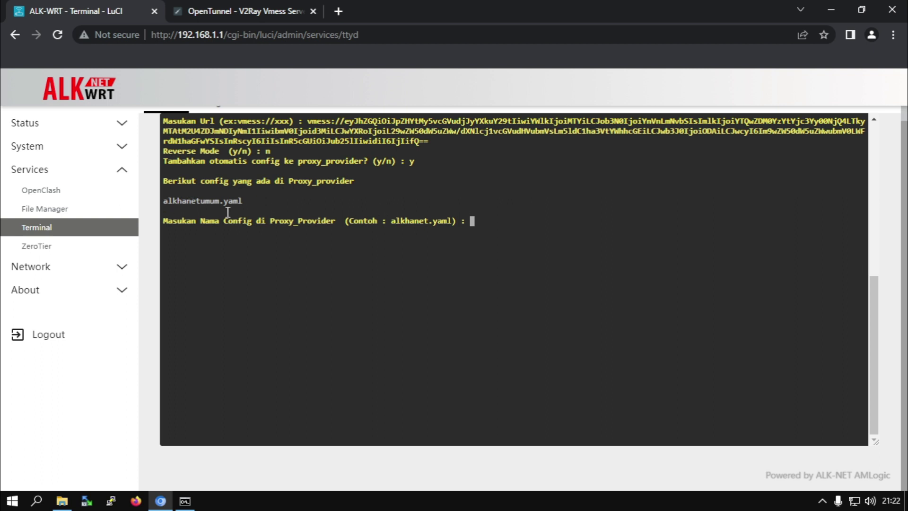
{"action": "type", "text": "alkhanet"}
{"action": "type", "text": "umum.yaml"}
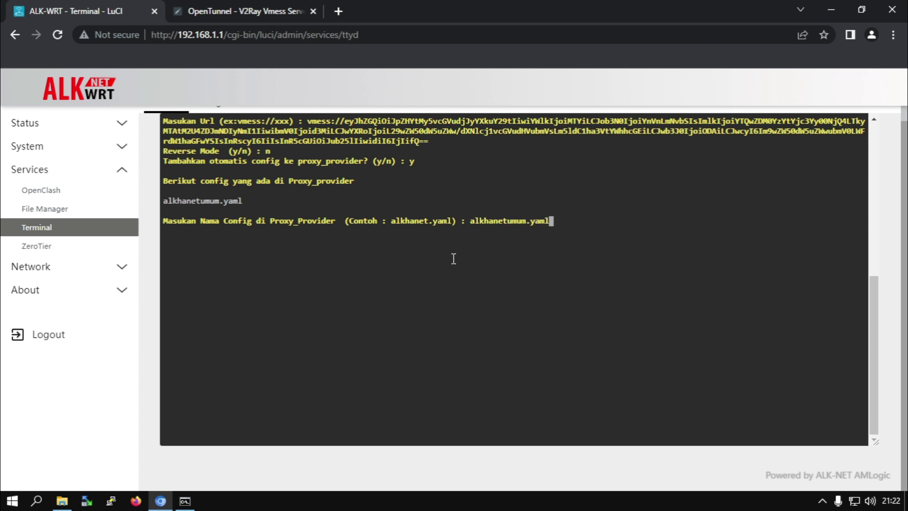
{"action": "key", "text": "Return"}
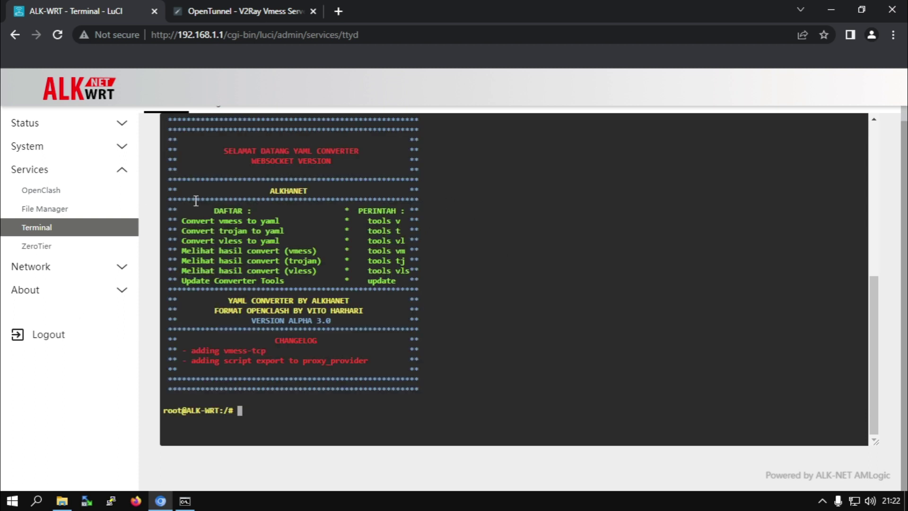
- Open the Proxies page in OpenClash's dashboard
{"action": "left_click", "coordinate": [85, 190]}
{"action": "key", "text": "Return"}
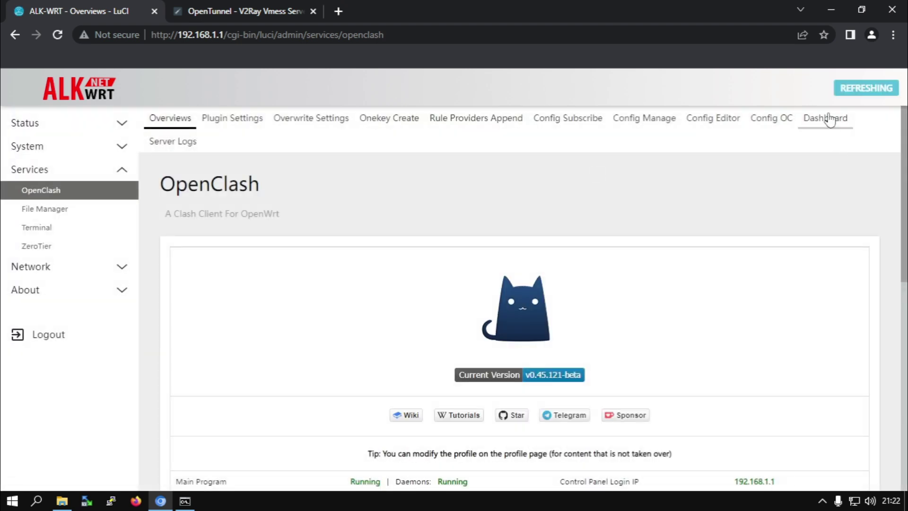
{"action": "left_click", "coordinate": [823, 175]}
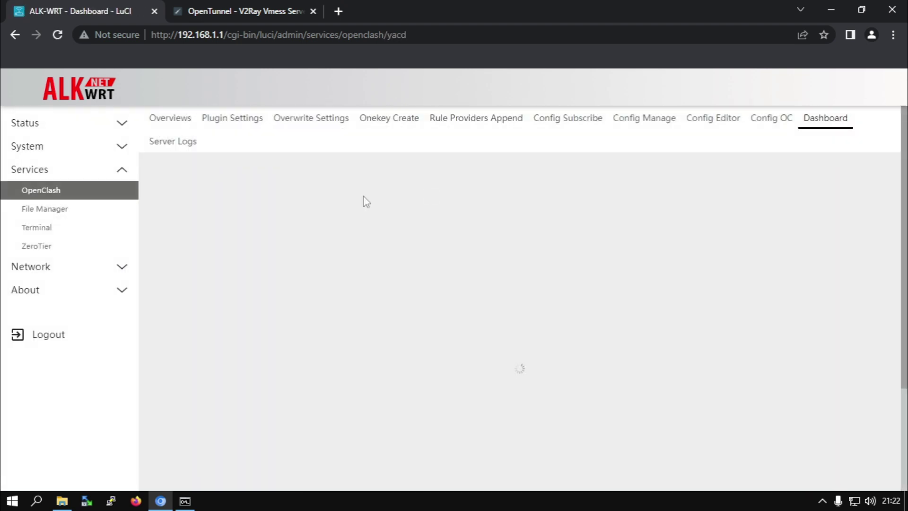
{"action": "left_click", "coordinate": [234, 217]}
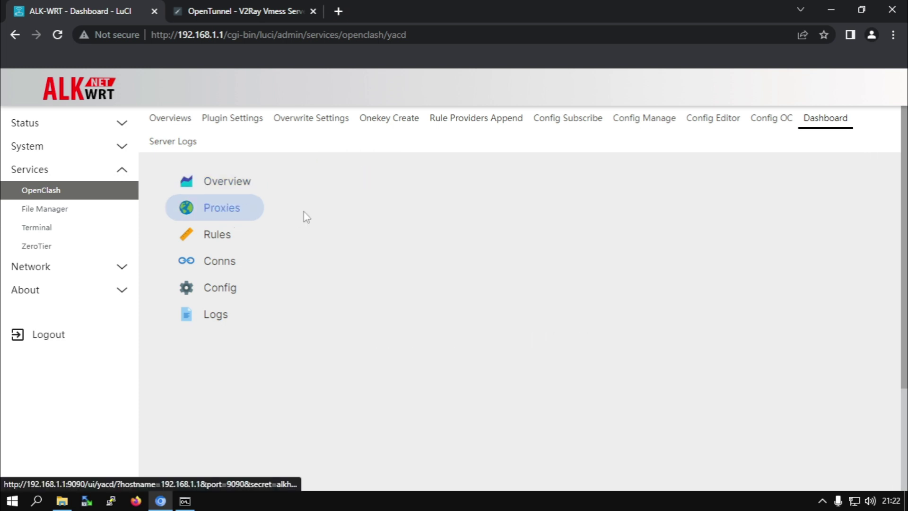
- Update the ALK proxy provider and expand its proxy list
{"action": "scroll", "coordinate": [360, 284], "scroll_direction": "down", "scroll_amount": 3}
{"action": "left_click", "coordinate": [412, 349]}
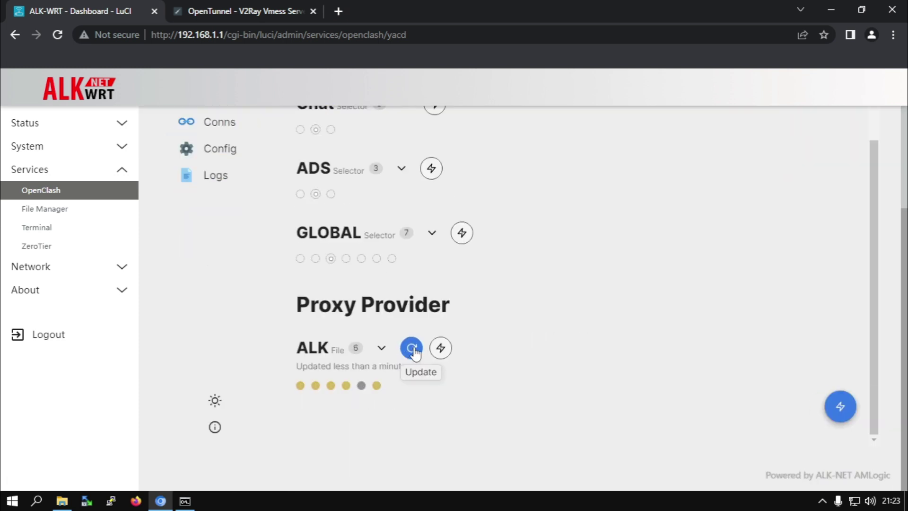
{"action": "left_click", "coordinate": [381, 348]}
{"action": "scroll", "coordinate": [512, 419], "scroll_direction": "down", "scroll_amount": 2}
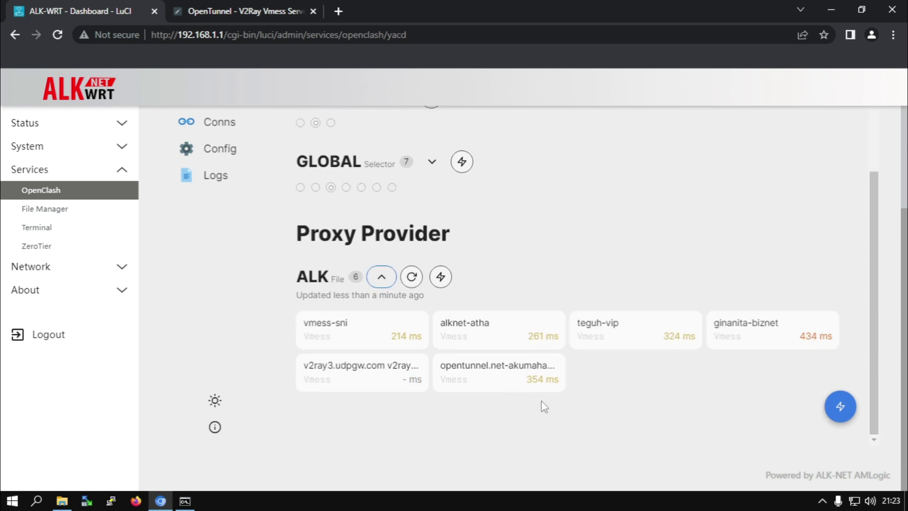
- Expand the Internet selector and choose the opentunnel.net-akumahapa proxy
{"action": "scroll", "coordinate": [534, 378], "scroll_direction": "up", "scroll_amount": 10}
{"action": "left_click", "coordinate": [430, 220]}
{"action": "left_click", "coordinate": [533, 299]}
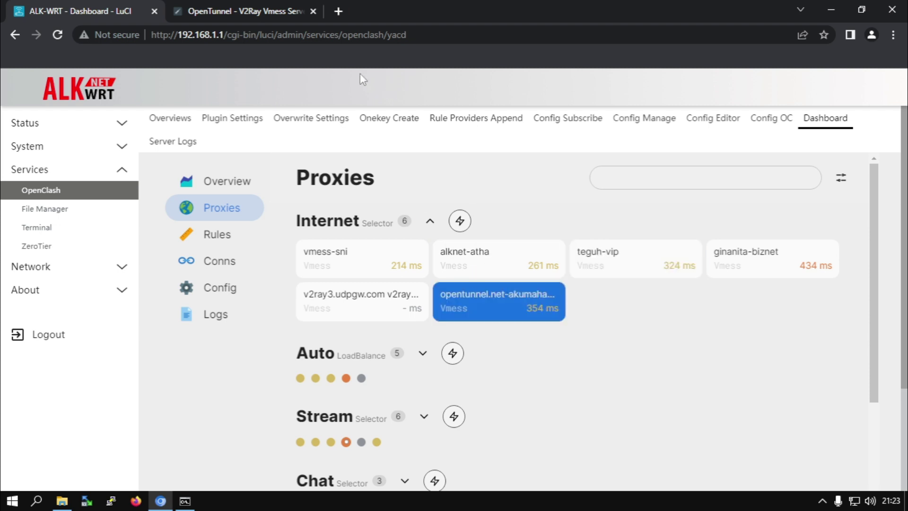
{"action": "left_click", "coordinate": [339, 11]}
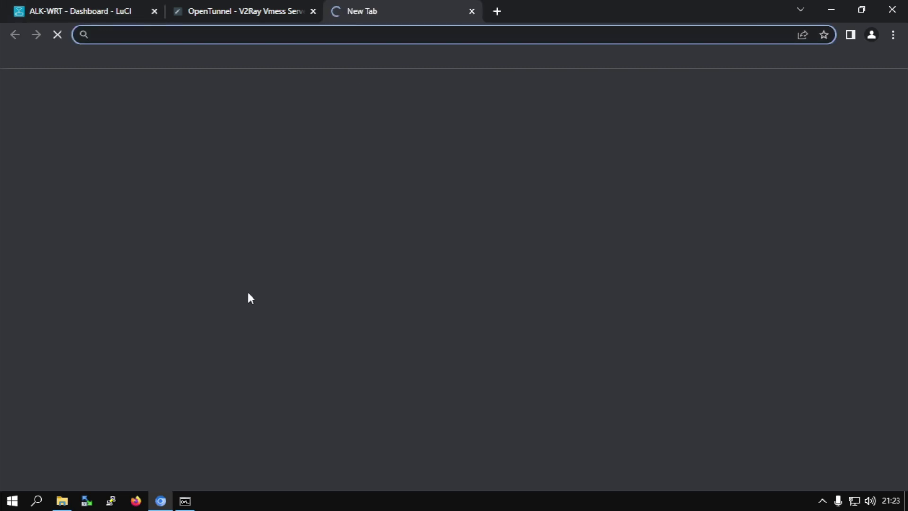
{"action": "type", "text": "bas"}
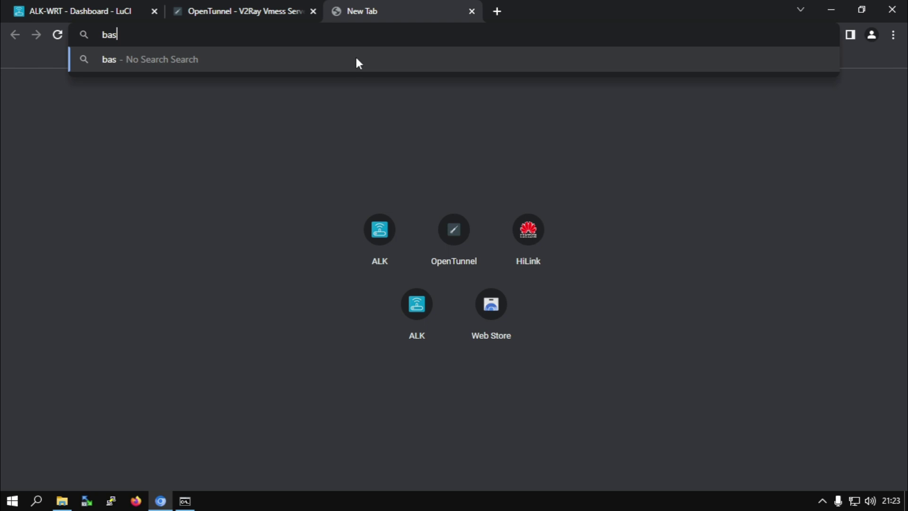
{"action": "type", "text": "h.sp"}
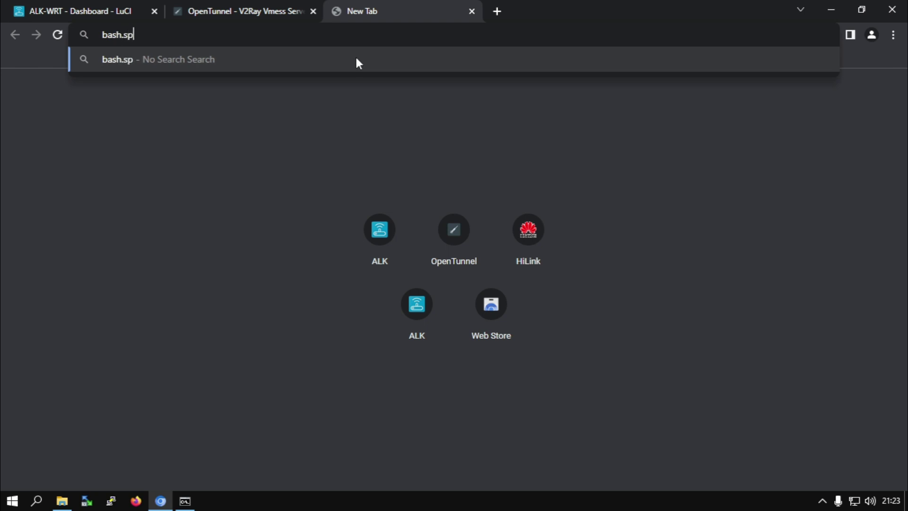
{"action": "type", "text": "eedtestcuso"}
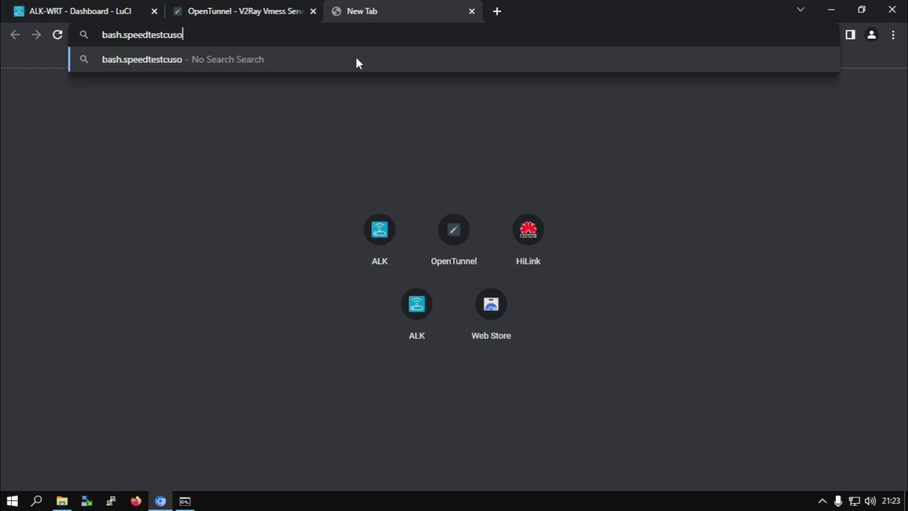
{"action": "key", "text": "BackSpace"}
{"action": "type", "text": "to"}
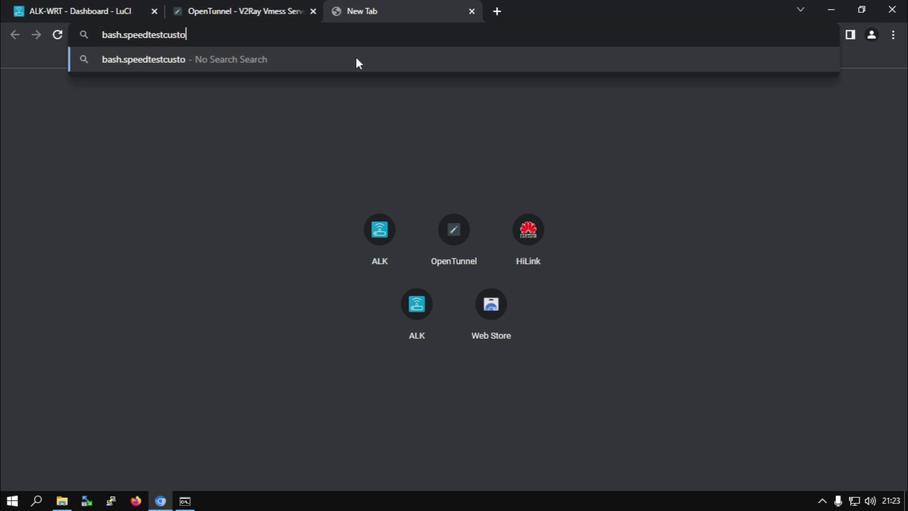
{"action": "type", "text": "m.com"}
{"action": "key", "text": "Return"}
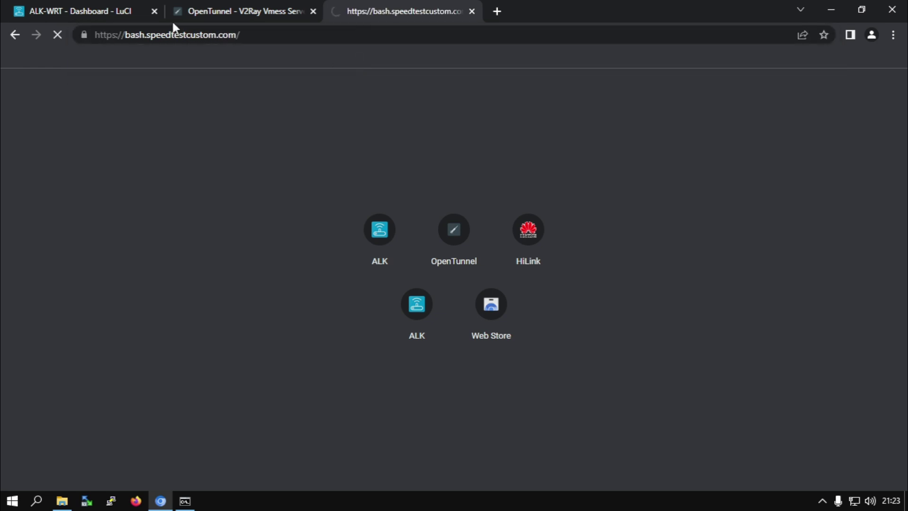
{"action": "left_click", "coordinate": [106, 7]}
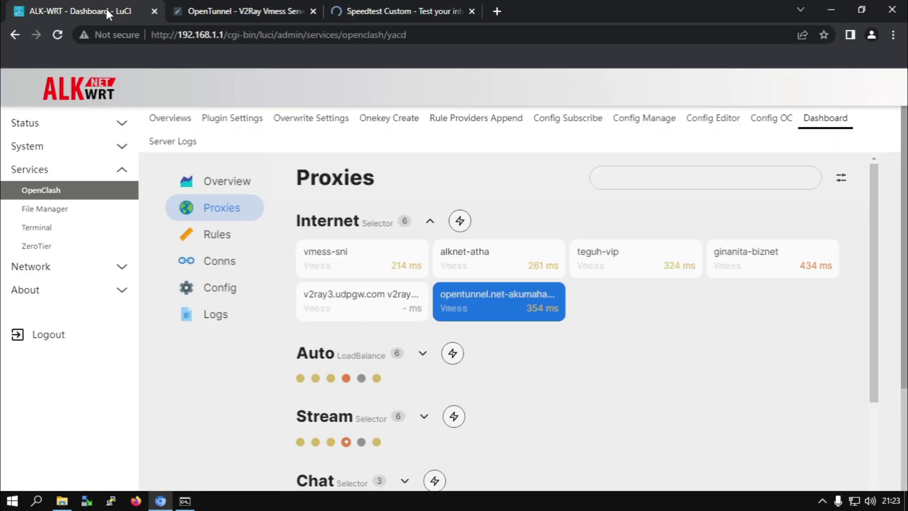
{"action": "left_click", "coordinate": [382, 10]}
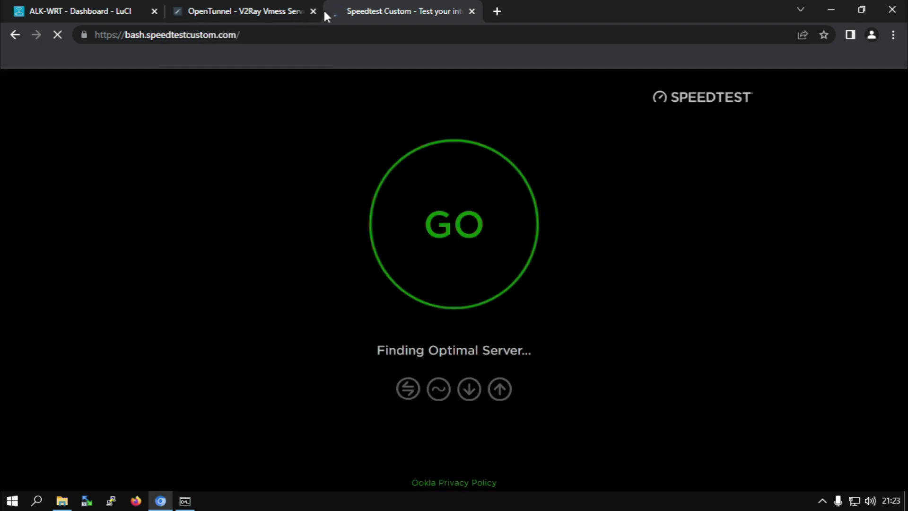
{"action": "left_click", "coordinate": [313, 11]}
{"action": "left_click", "coordinate": [313, 10]}
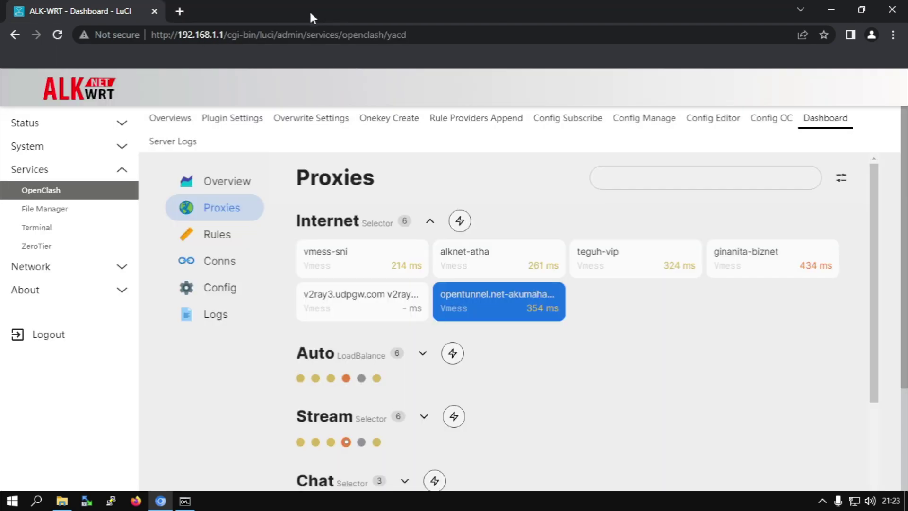
- Open bash.speedtestcustom.com in a new browser tab and start the speed test
{"action": "left_click", "coordinate": [179, 13]}
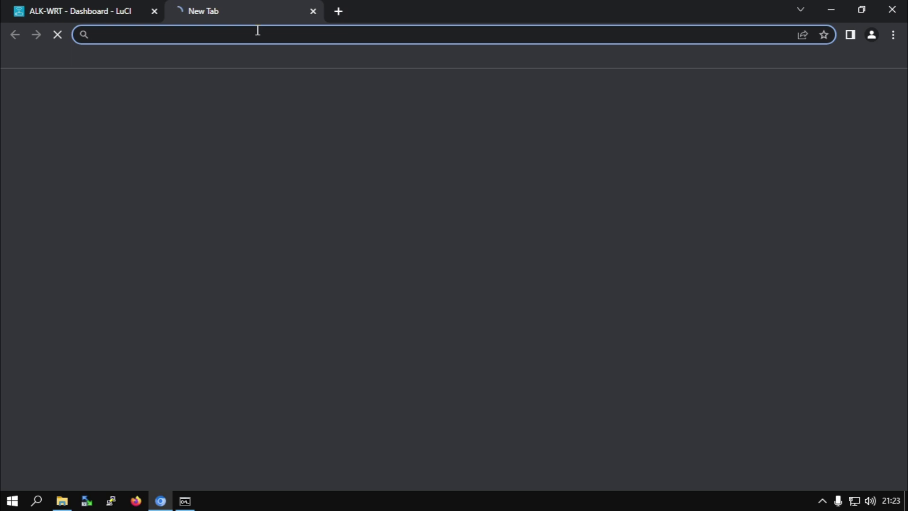
{"action": "type", "text": "bas"}
{"action": "key", "text": "Right"}
{"action": "key", "text": "Return"}
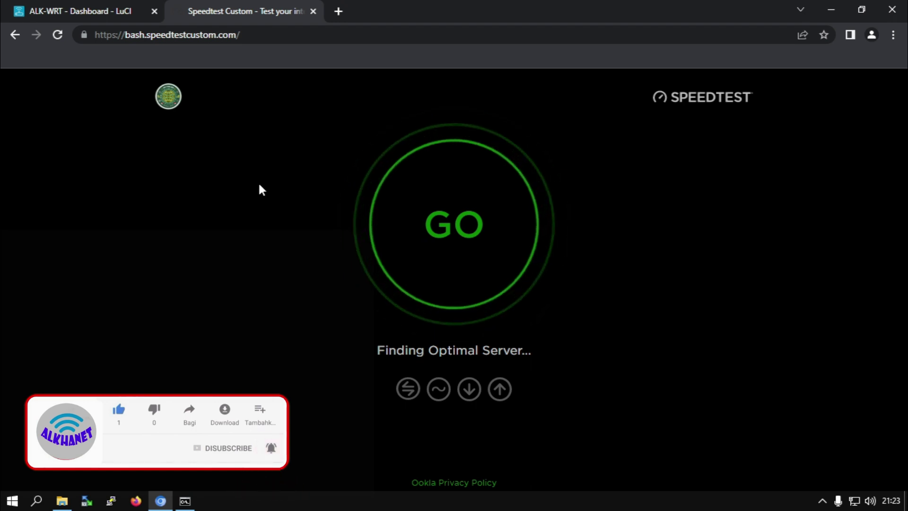
{"action": "left_click", "coordinate": [442, 219]}
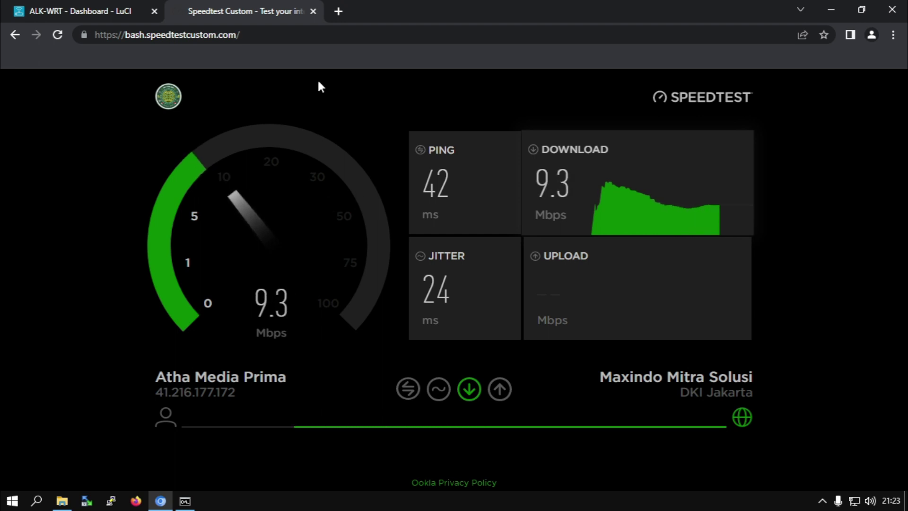
- Return to the OpenClash dashboard, examine the live traffic graph on its Overview page, and expand the Network section
{"action": "left_click", "coordinate": [117, 5]}
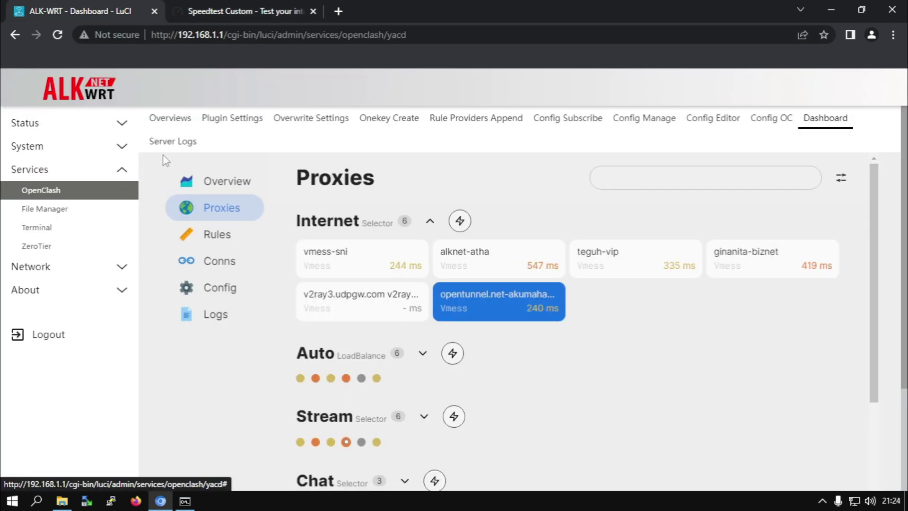
{"action": "left_click", "coordinate": [204, 179]}
{"action": "scroll", "coordinate": [682, 371], "scroll_direction": "down", "scroll_amount": 2}
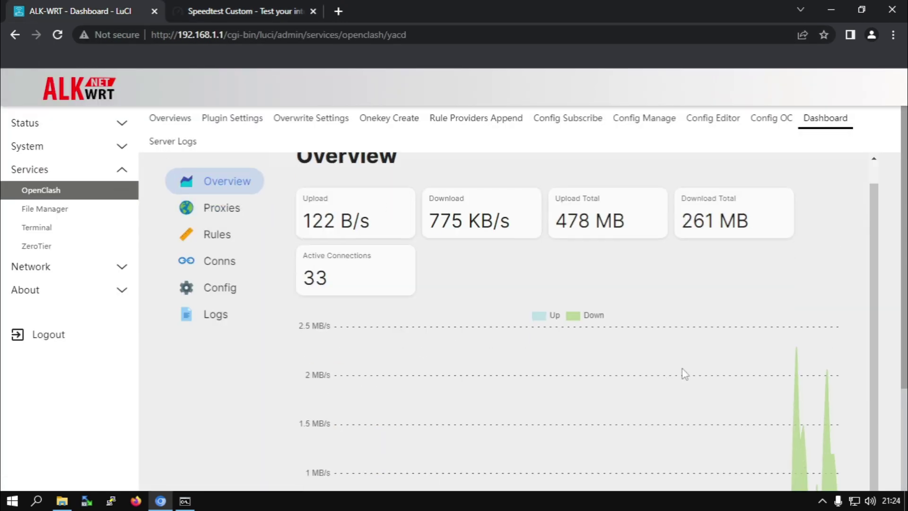
{"action": "left_click", "coordinate": [95, 265]}
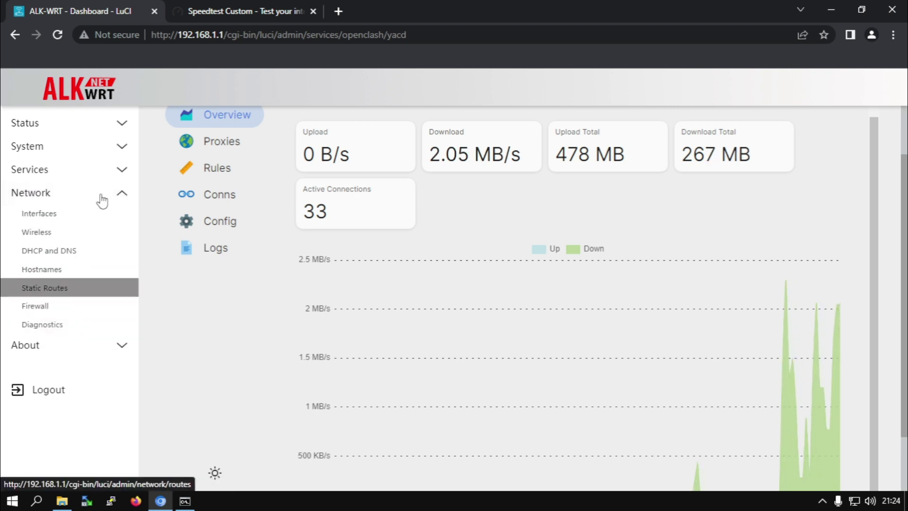
- Check the running speed test, close its tab, and review the traffic statistics on the OpenClash Overview page
{"action": "left_click", "coordinate": [271, 14]}
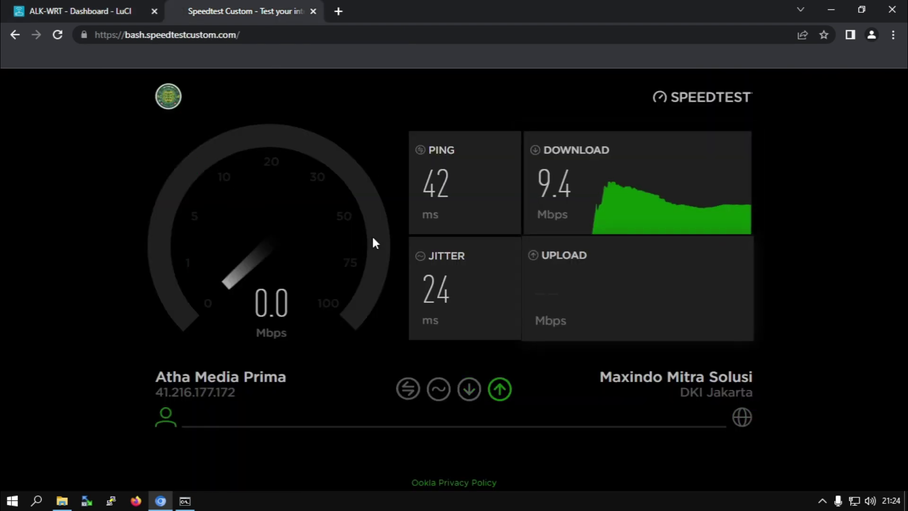
{"action": "left_click", "coordinate": [313, 11]}
{"action": "scroll", "coordinate": [172, 258], "scroll_direction": "up", "scroll_amount": 2}
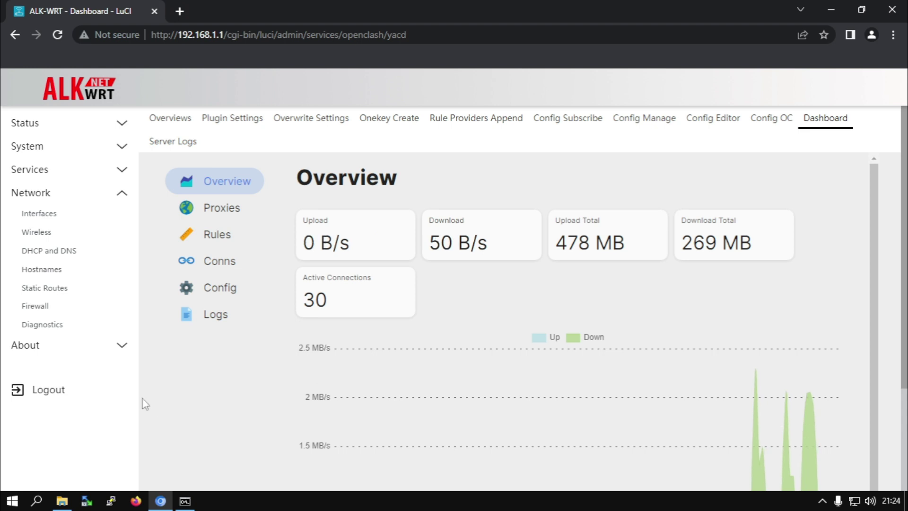
{"action": "scroll", "coordinate": [121, 392], "scroll_direction": "down", "scroll_amount": 3}
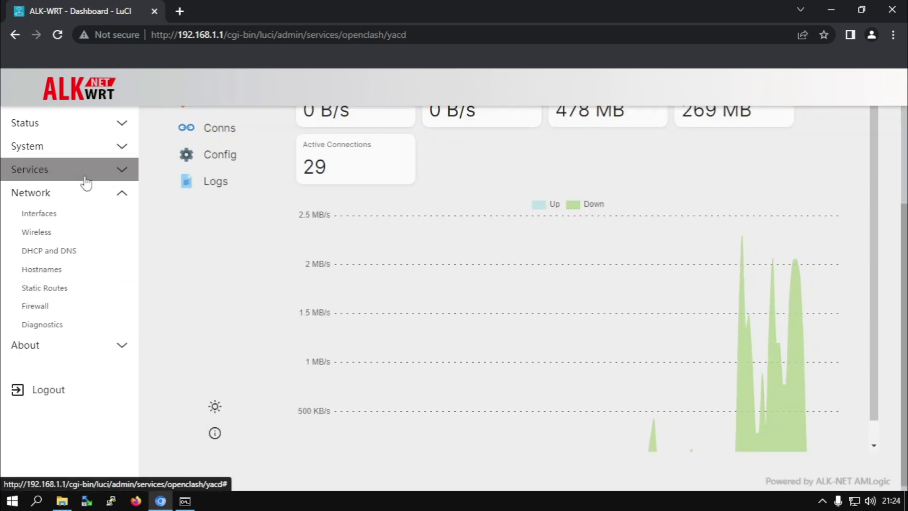
{"action": "scroll", "coordinate": [189, 166], "scroll_direction": "up", "scroll_amount": 3}
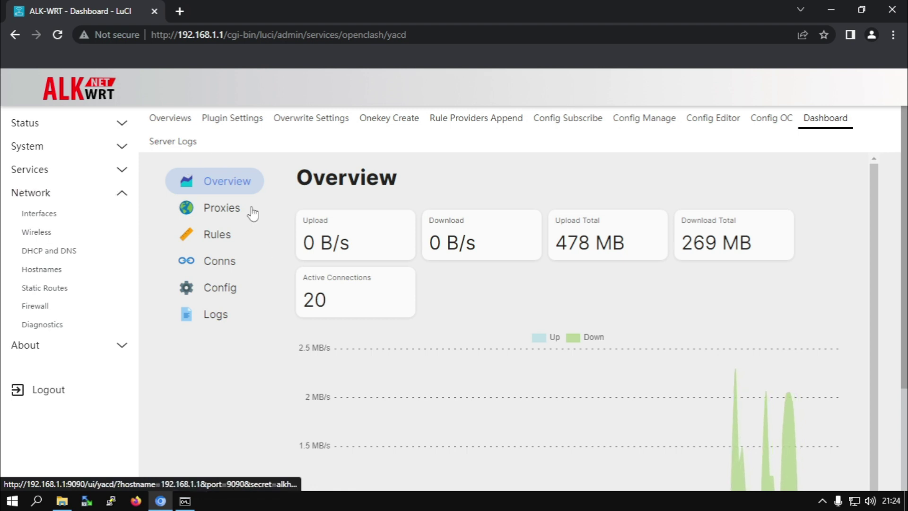